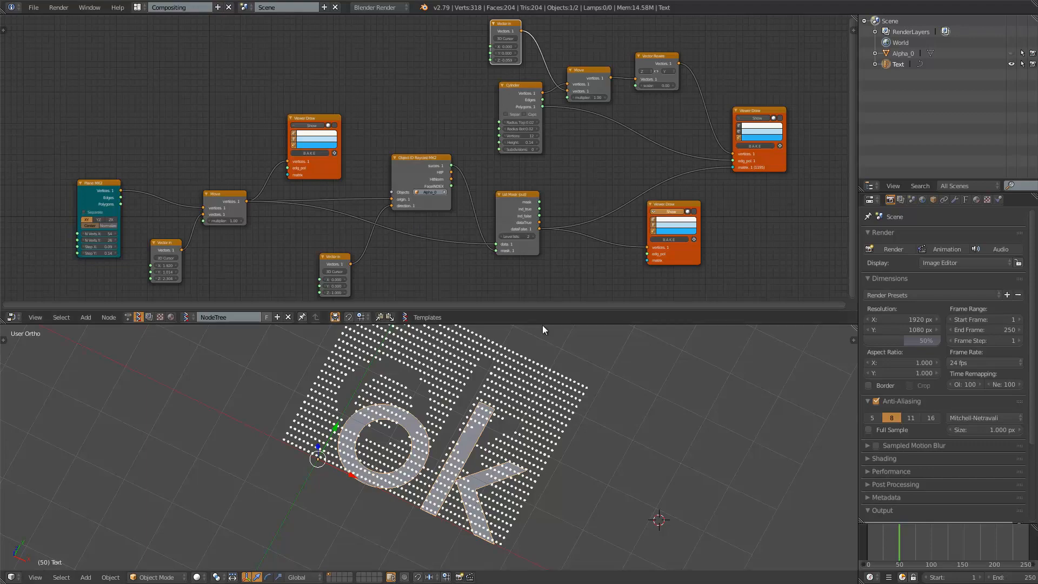
# Step: Examine the Object ID Raycast MK2 node, its links and the point grid above the text in the viewport
pyautogui.moveTo(543, 324); pyautogui.dragTo(543, 328)
pyautogui.moveTo(434, 395); pyautogui.dragTo(469, 378, button='middle')
pyautogui.moveTo(361, 176); pyautogui.dragTo(352, 107, button='middle')
pyautogui.scroll(7, 306, 174)
pyautogui.scroll(7, 398, 164)
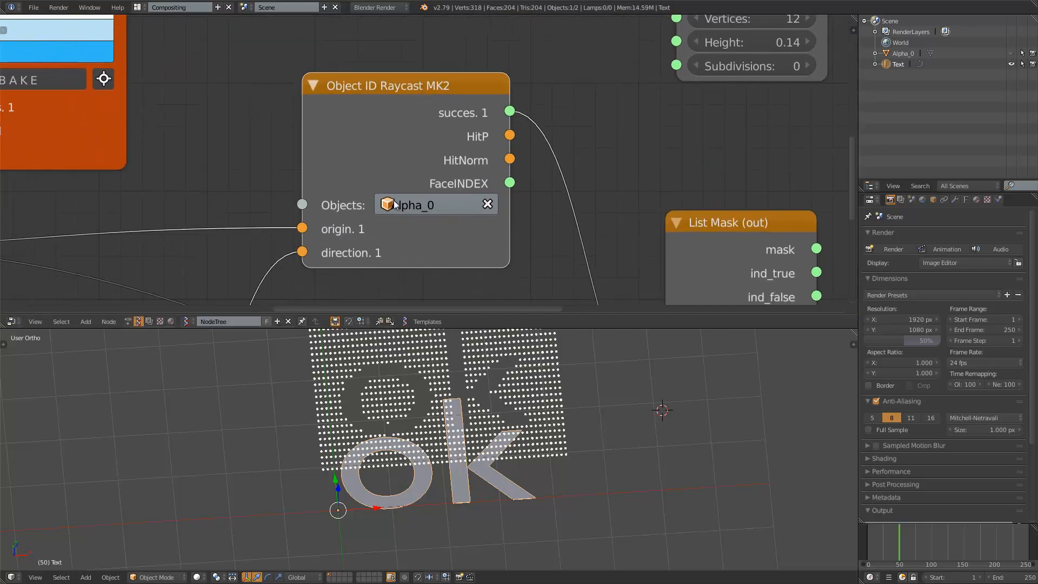
pyautogui.scroll(-3, 400, 206)
pyautogui.scroll(2, 417, 150)
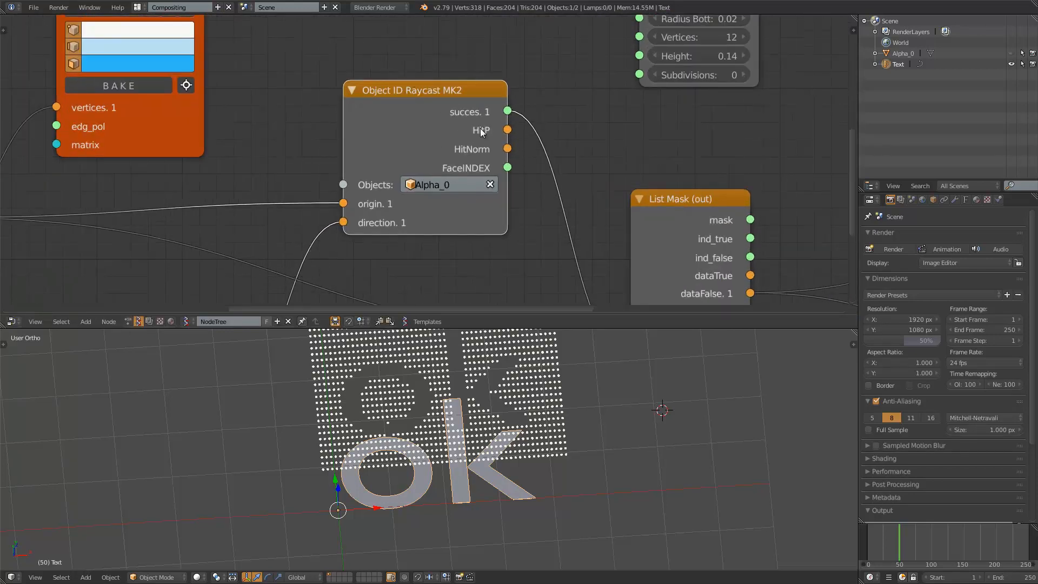
pyautogui.moveTo(371, 156); pyautogui.dragTo(366, 151)
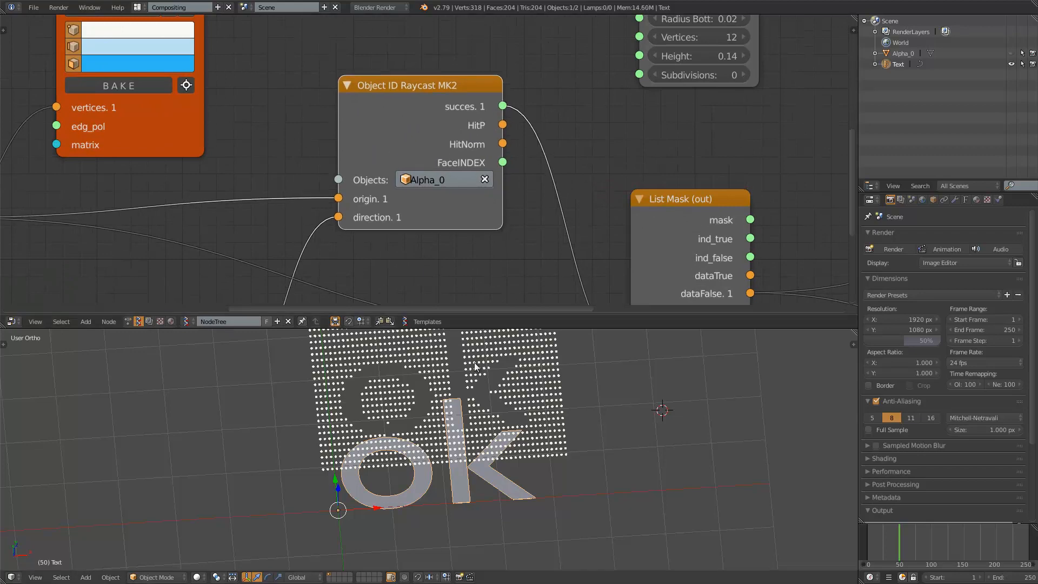
pyautogui.moveTo(432, 389); pyautogui.dragTo(502, 401, button='middle')
pyautogui.scroll(-5, 459, 272)
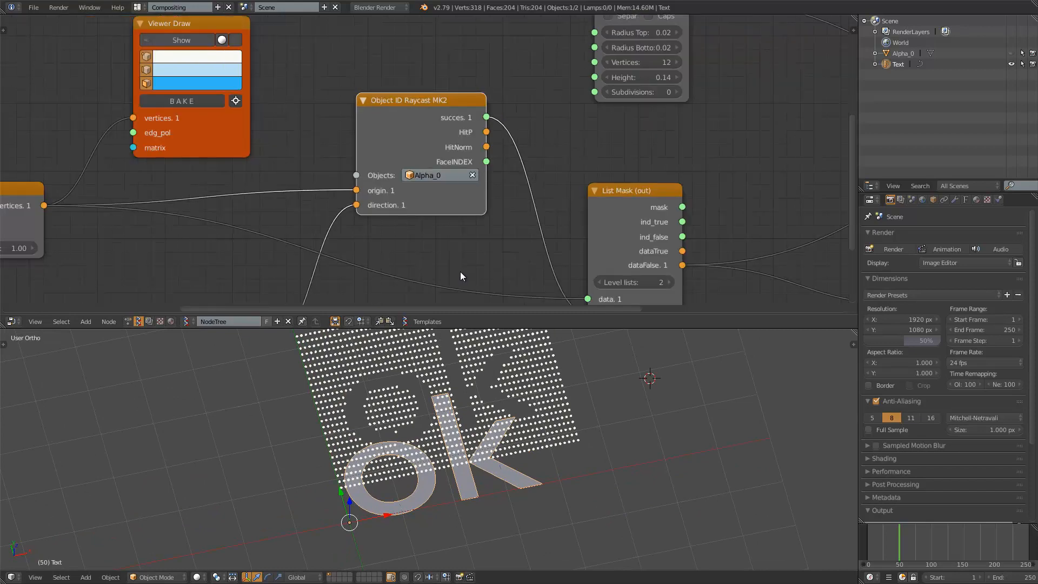
pyautogui.moveTo(519, 352)
pyautogui.mouseDown(button='middle')
pyautogui.moveTo(577, 377)
pyautogui.moveTo(508, 393)
pyautogui.moveTo(486, 410)
pyautogui.moveTo(508, 426)
pyautogui.mouseUp(button='middle')
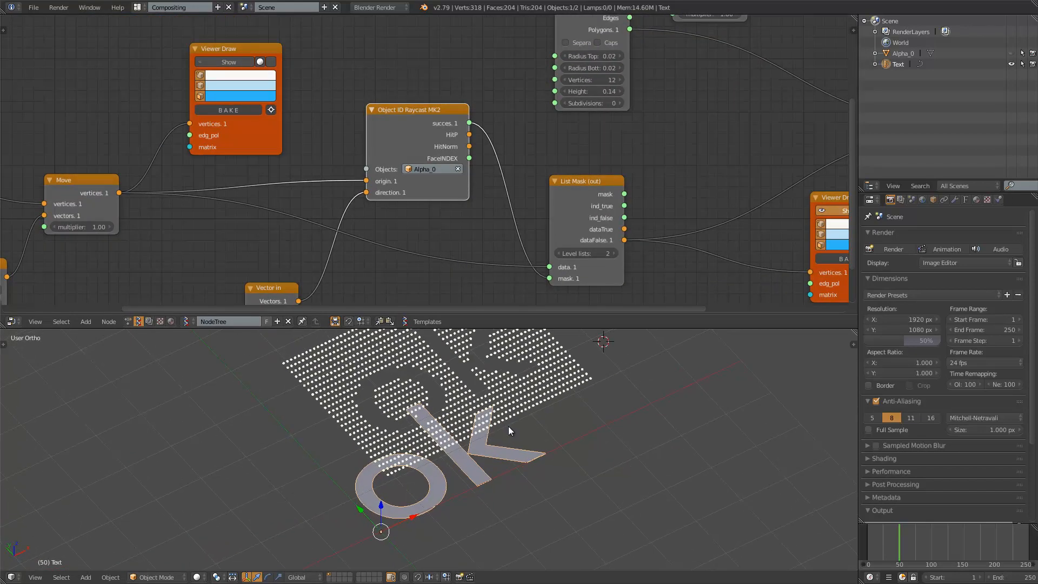
pyautogui.scroll(-3, 501, 288)
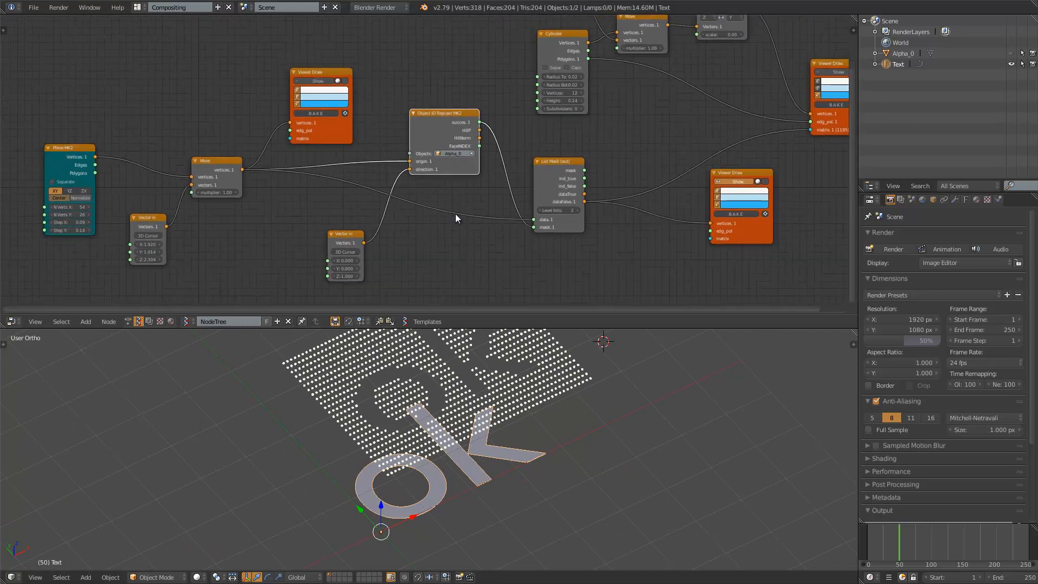
pyautogui.moveTo(456, 218); pyautogui.dragTo(499, 213, button='middle')
pyautogui.moveTo(489, 412); pyautogui.dragTo(424, 469, button='middle')
# Step: Inspect the Text object in and out of edit mode and compare it with the raycast node's Alpha_0 target
pyautogui.press('g')
pyautogui.click(479, 488)
pyautogui.press('Tab')
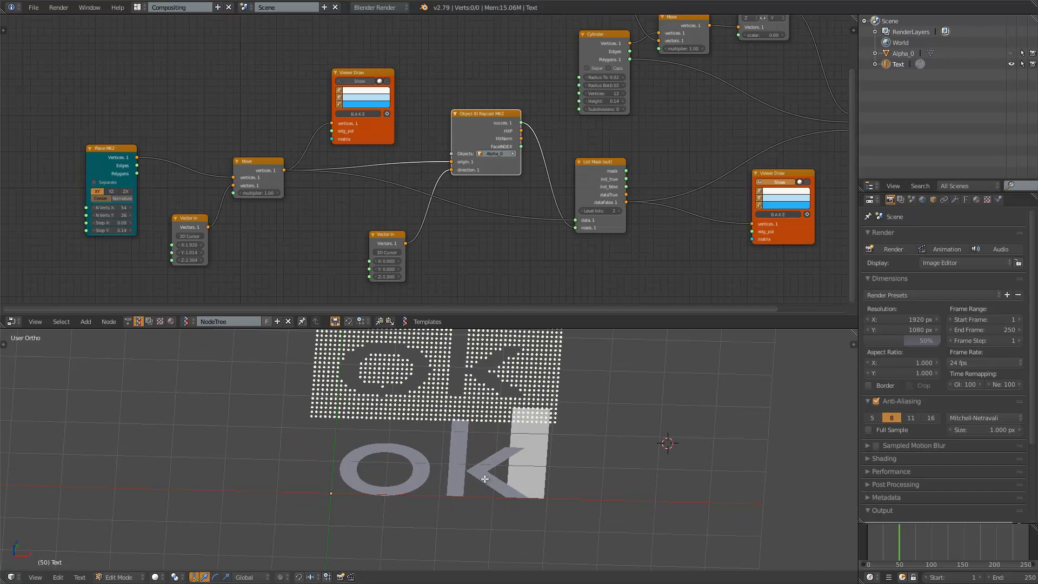
pyautogui.moveTo(485, 479); pyautogui.dragTo(438, 429, button='middle')
pyautogui.press('Tab')
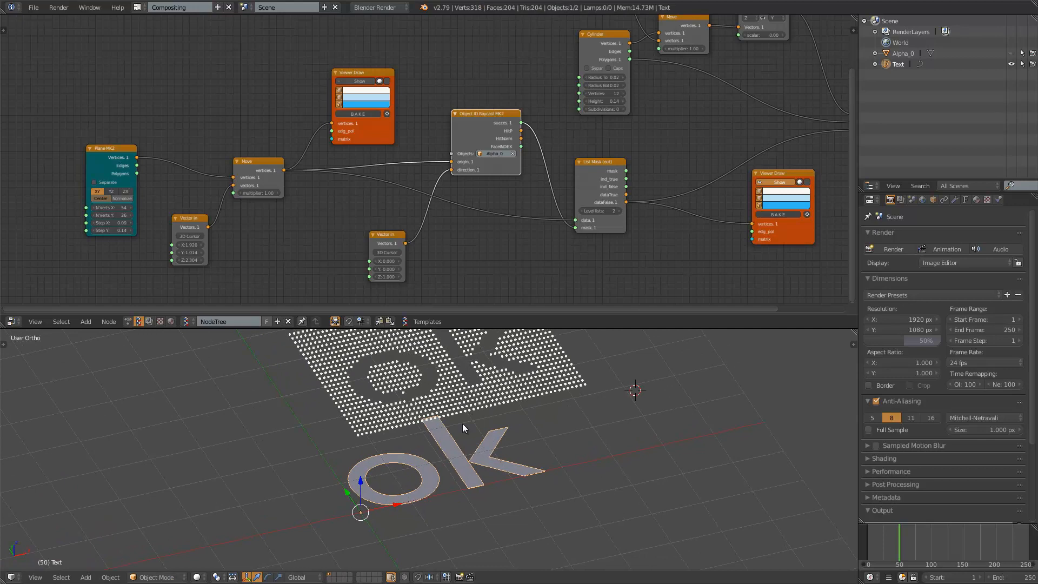
pyautogui.scroll(1, 378, 235)
pyautogui.scroll(2, 389, 177)
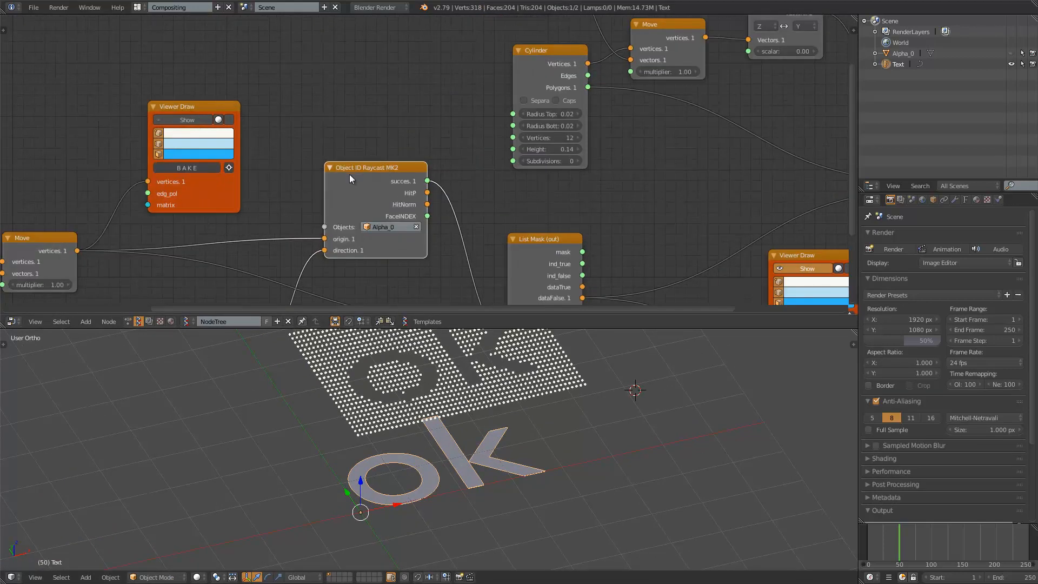
pyautogui.scroll(1, 339, 158)
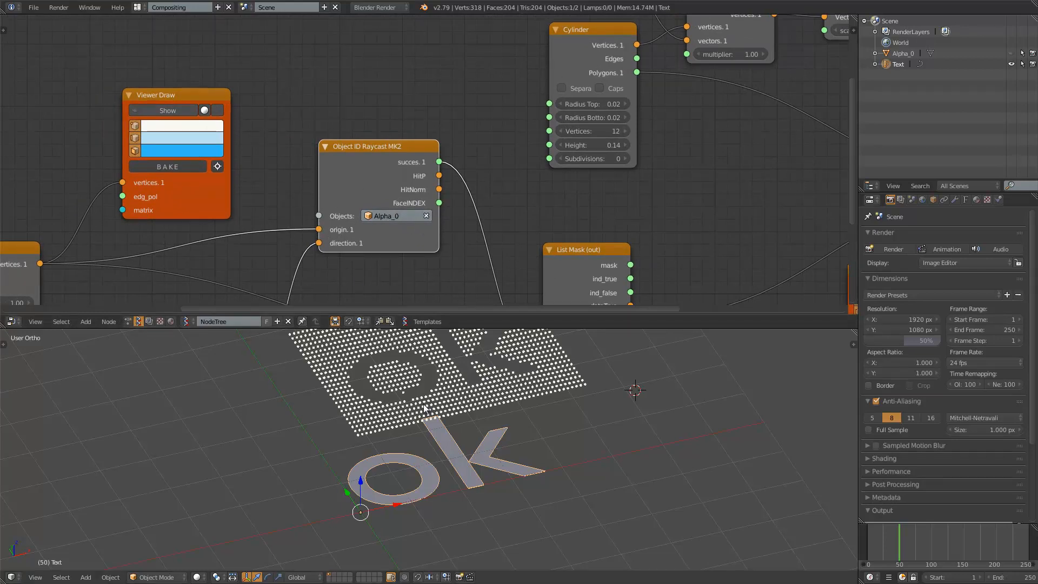
pyautogui.moveTo(441, 460); pyautogui.dragTo(460, 439, button='middle')
pyautogui.press('Tab')
pyautogui.press('Tab')
# Step: Hide the Text object, unhide the Alpha_0 mesh, and show it selected in wireframe
pyautogui.scroll(-4, 332, 219)
pyautogui.moveTo(280, 226); pyautogui.dragTo(405, 174, button='middle')
pyautogui.moveTo(480, 412); pyautogui.dragTo(621, 378, button='middle')
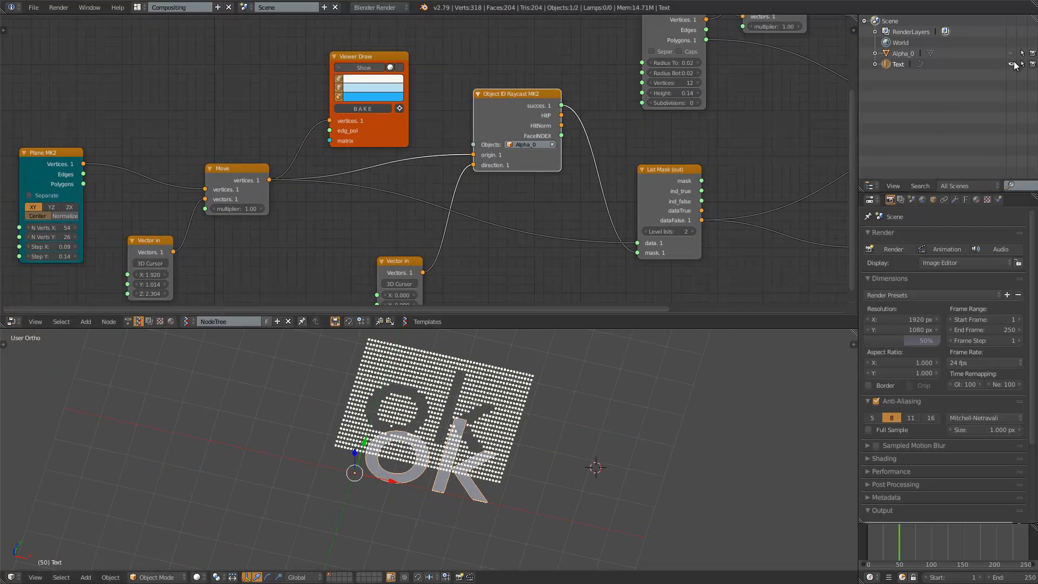
pyautogui.click(1012, 64)
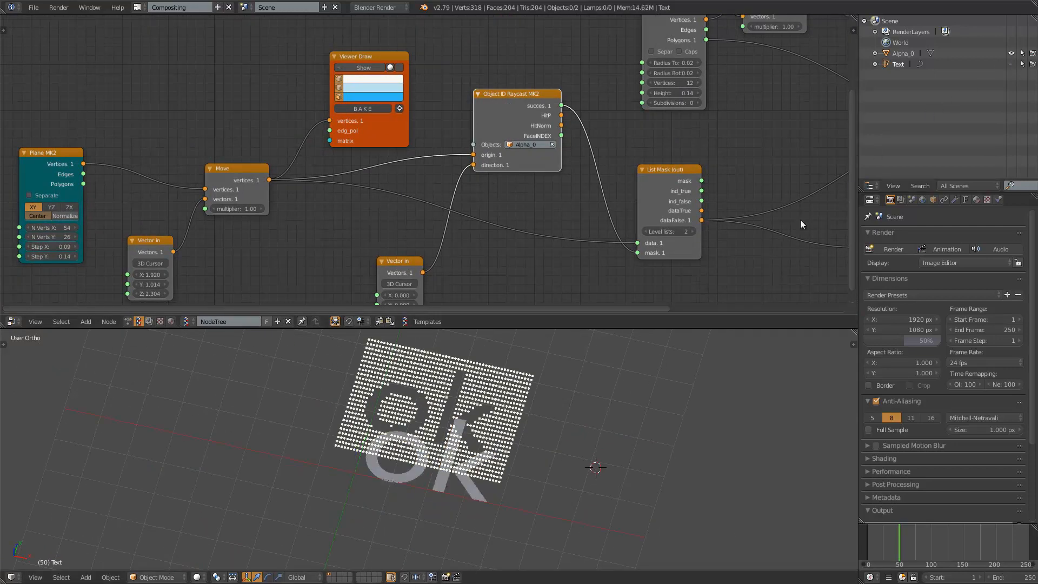
pyautogui.moveTo(455, 463)
pyautogui.mouseDown(button='middle')
pyautogui.moveTo(523, 434)
pyautogui.moveTo(466, 475)
pyautogui.moveTo(497, 472)
pyautogui.moveTo(447, 468)
pyautogui.mouseUp(button='middle')
pyautogui.rightClick(491, 455)
pyautogui.press('z')
pyautogui.scroll(5, 503, 459)
pyautogui.scroll(-2, 496, 473)
pyautogui.scroll(-2, 469, 466)
pyautogui.scroll(1, 446, 467)
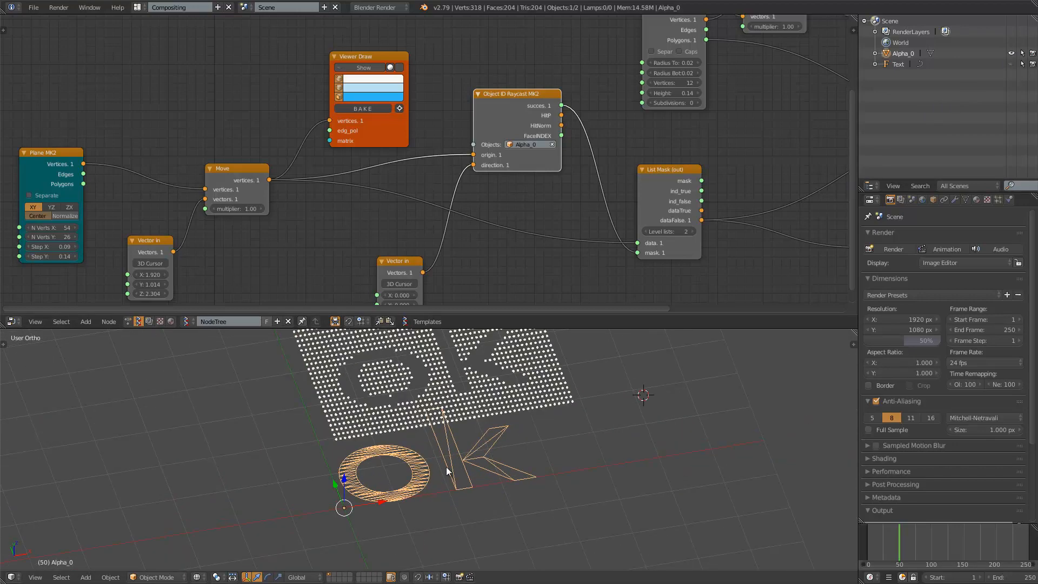
# Step: Reposition the Object ID Raycast MK2 node and raise the neighbouring Viewer Draw node clear of the links
pyautogui.moveTo(607, 106); pyautogui.dragTo(409, 189, button='middle')
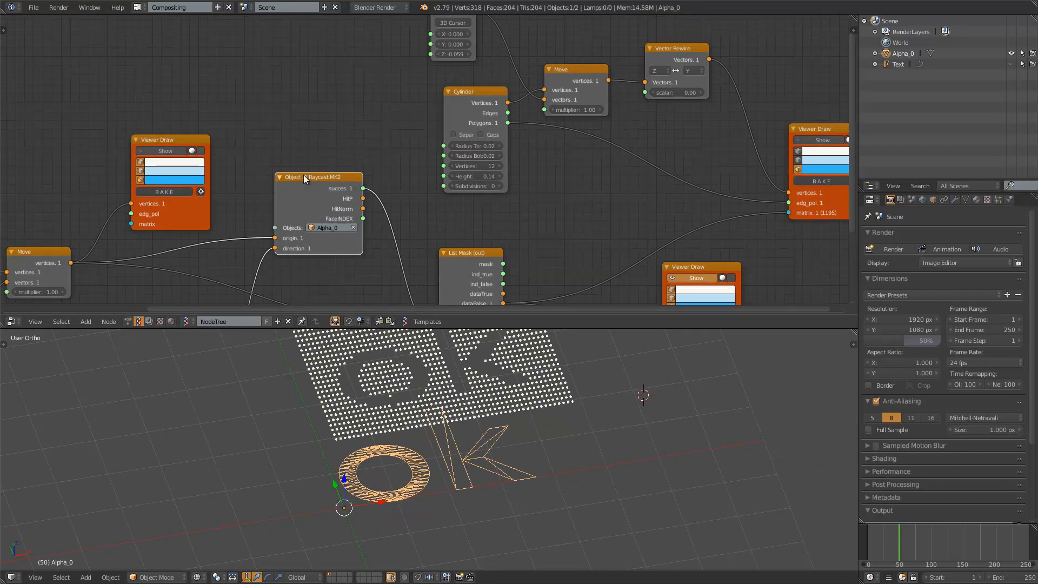
pyautogui.moveTo(304, 179); pyautogui.dragTo(298, 157)
pyautogui.moveTo(299, 157); pyautogui.dragTo(386, 137, button='middle')
pyautogui.scroll(8, 406, 149)
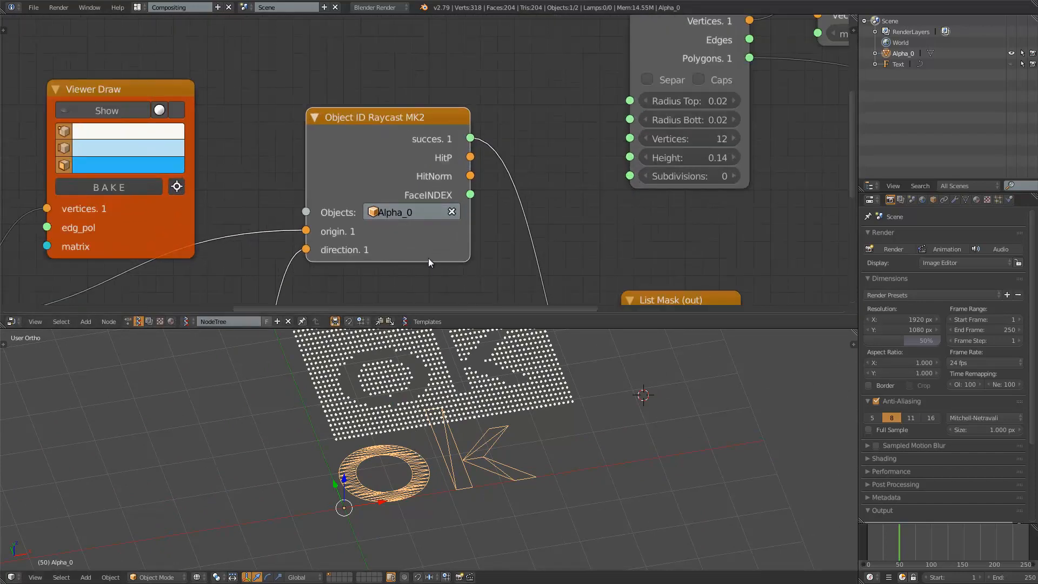
pyautogui.scroll(-2, 351, 174)
pyautogui.moveTo(317, 147); pyautogui.dragTo(466, 102, button='middle')
pyautogui.scroll(-1, 467, 103)
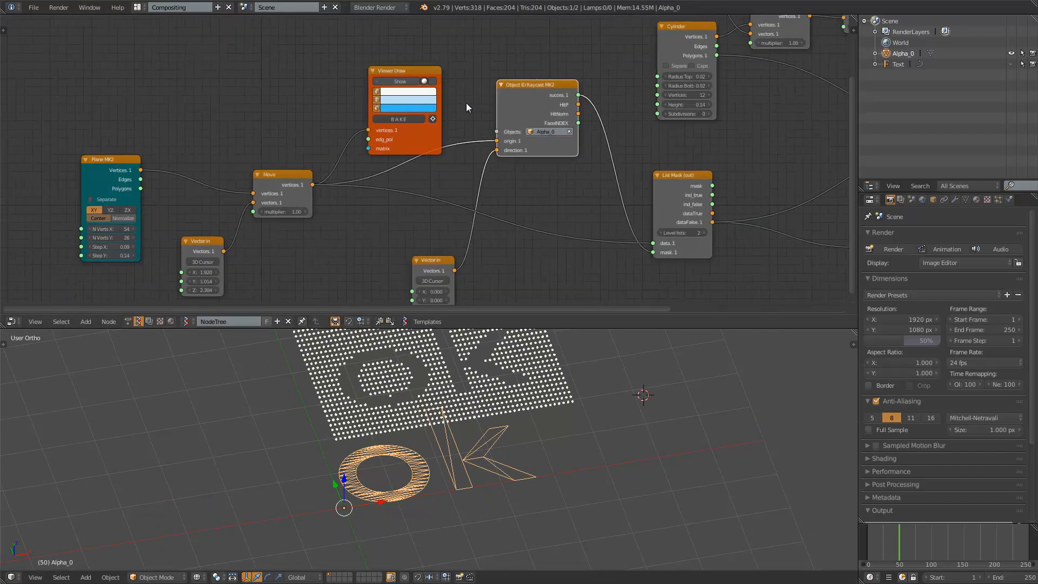
pyautogui.moveTo(402, 72); pyautogui.dragTo(402, 41)
pyautogui.moveTo(417, 120); pyautogui.dragTo(427, 114, button='middle')
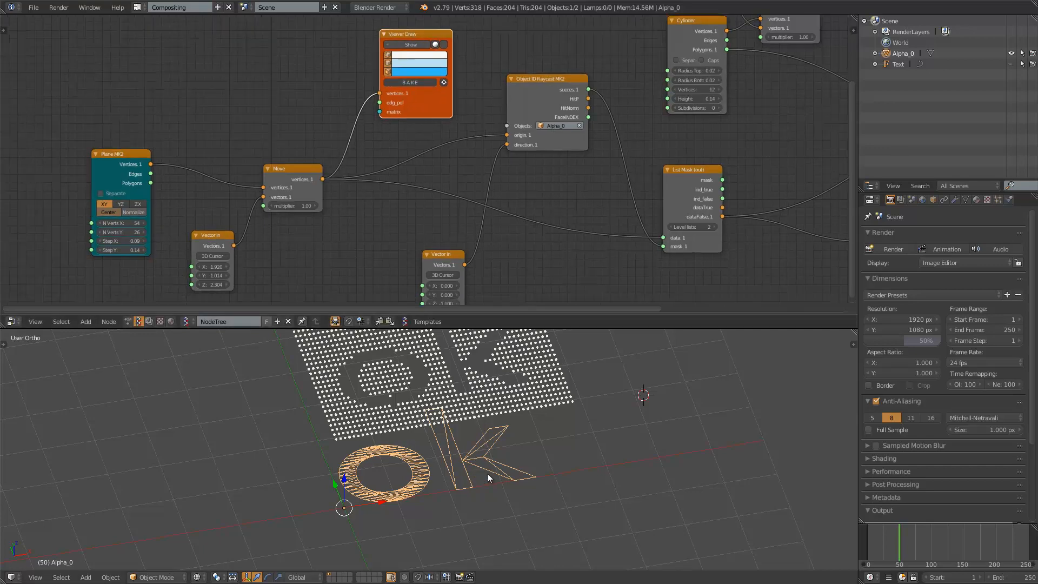
# Step: Move the Plane MK2 node higher at the start of the node tree
pyautogui.moveTo(488, 474)
pyautogui.mouseDown(button='middle')
pyautogui.moveTo(492, 447)
pyautogui.moveTo(468, 454)
pyautogui.moveTo(351, 400)
pyautogui.mouseUp(button='middle')
pyautogui.moveTo(162, 220); pyautogui.dragTo(173, 213, button='middle')
pyautogui.moveTo(133, 152); pyautogui.dragTo(130, 117)
pyautogui.scroll(2, 122, 125)
pyautogui.moveTo(115, 127); pyautogui.dragTo(165, 128, button='middle')
pyautogui.moveTo(134, 113); pyautogui.dragTo(154, 113)
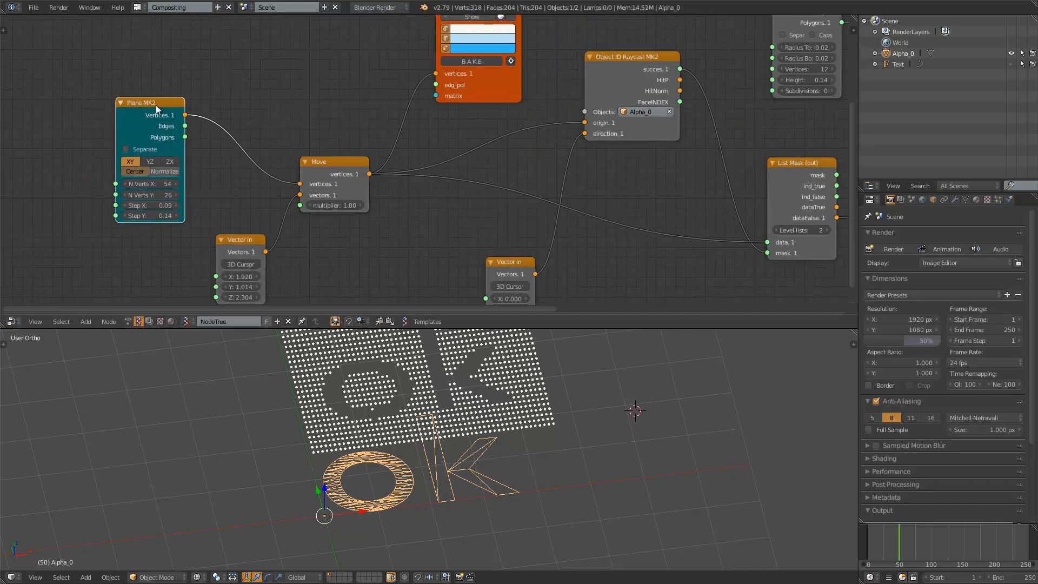
# Step: Add a Vector P Field node beside the Plane MK2 node
pyautogui.moveTo(134, 133); pyautogui.dragTo(170, 130, button='middle')
pyautogui.moveTo(60, 149); pyautogui.dragTo(144, 138, button='middle')
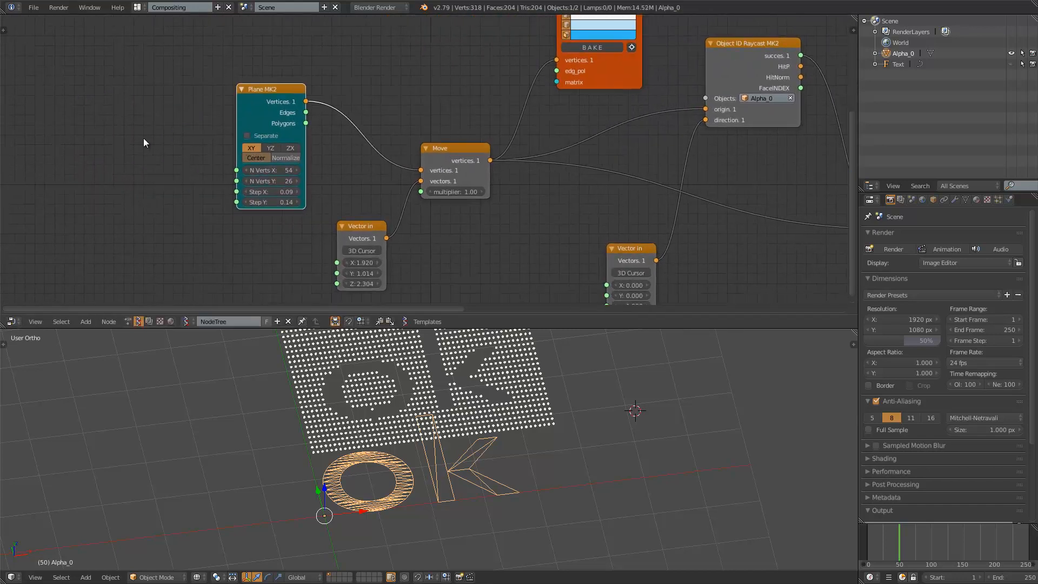
pyautogui.hotkey('shift', 'a')
pyautogui.click(92, 149)
pyautogui.write('vector p')
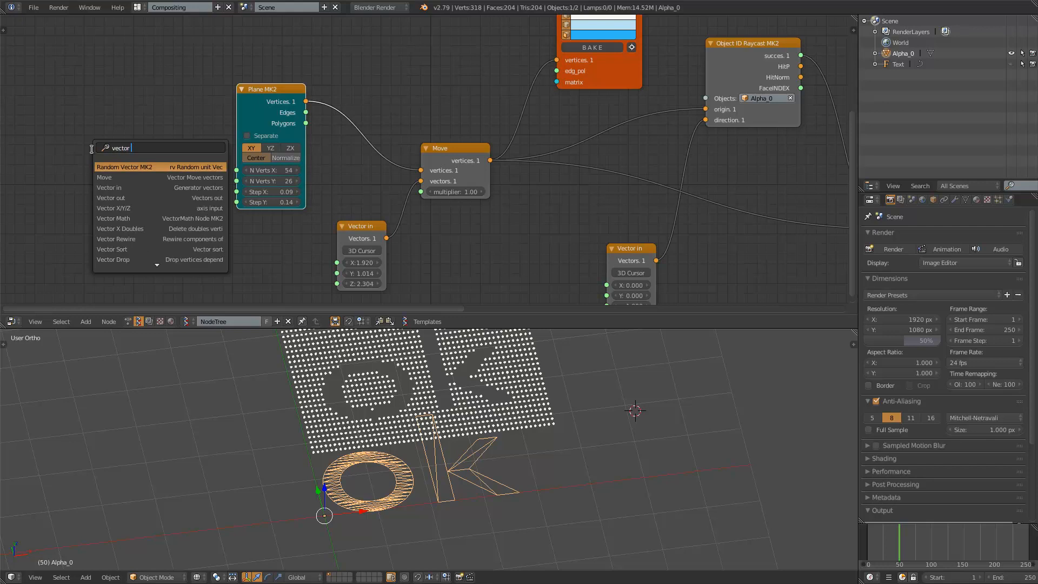
pyautogui.press('Down')
pyautogui.press('Down')
pyautogui.press('Return')
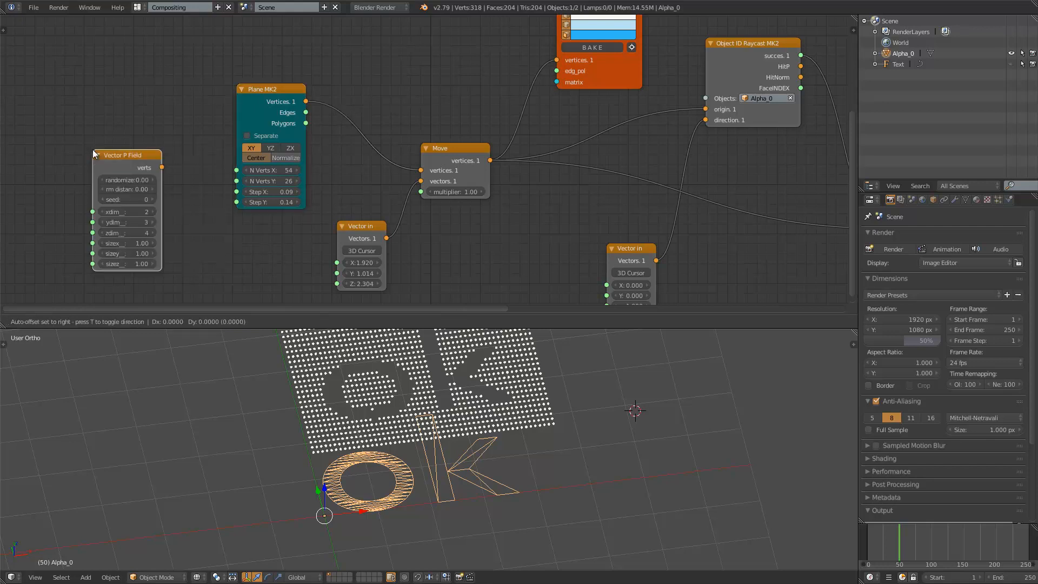
pyautogui.click(92, 149)
# Step: Save the scene as a new file
pyautogui.click(33, 7)
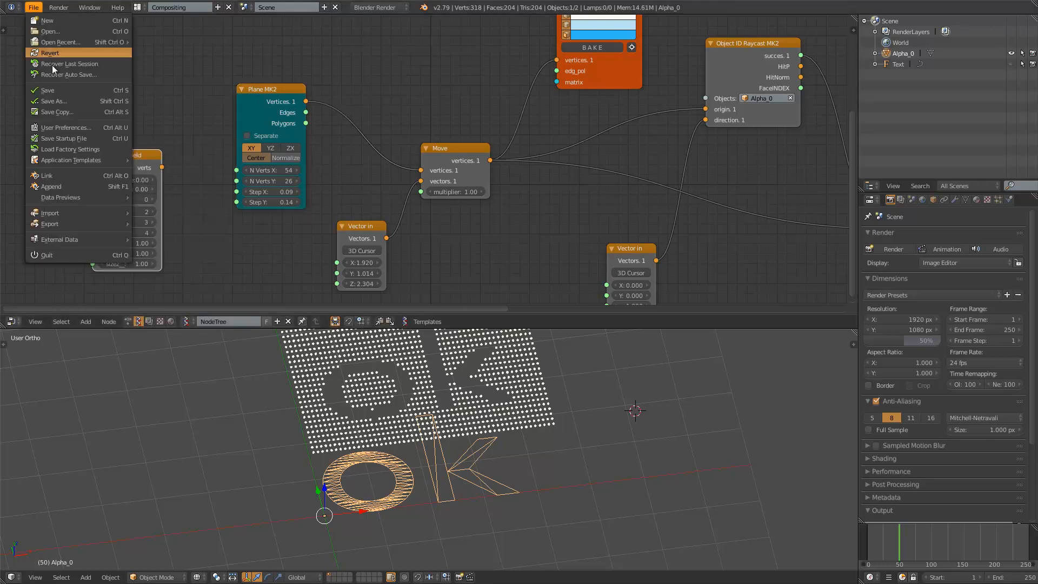
pyautogui.click(51, 100)
pyautogui.click(960, 48)
pyautogui.click(983, 35)
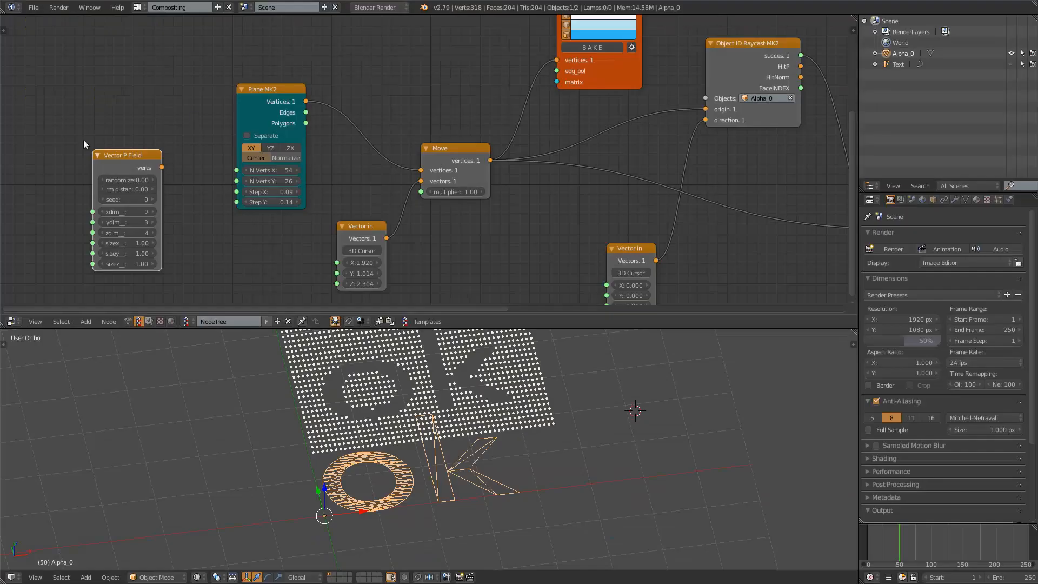
# Step: Connect the Vector P Field's verts output to the Move node's vertices input in place of the Plane MK2 link
pyautogui.moveTo(379, 378); pyautogui.dragTo(491, 475, button='middle')
pyautogui.moveTo(417, 475); pyautogui.dragTo(411, 459, button='middle')
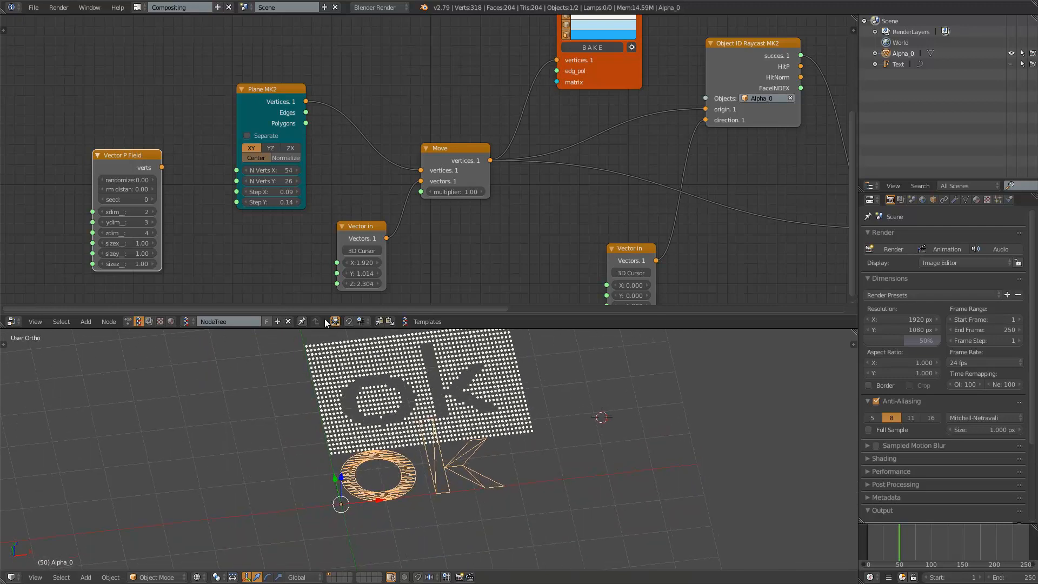
pyautogui.moveTo(143, 156); pyautogui.dragTo(422, 171)
pyautogui.moveTo(517, 408); pyautogui.dragTo(529, 410, button='middle')
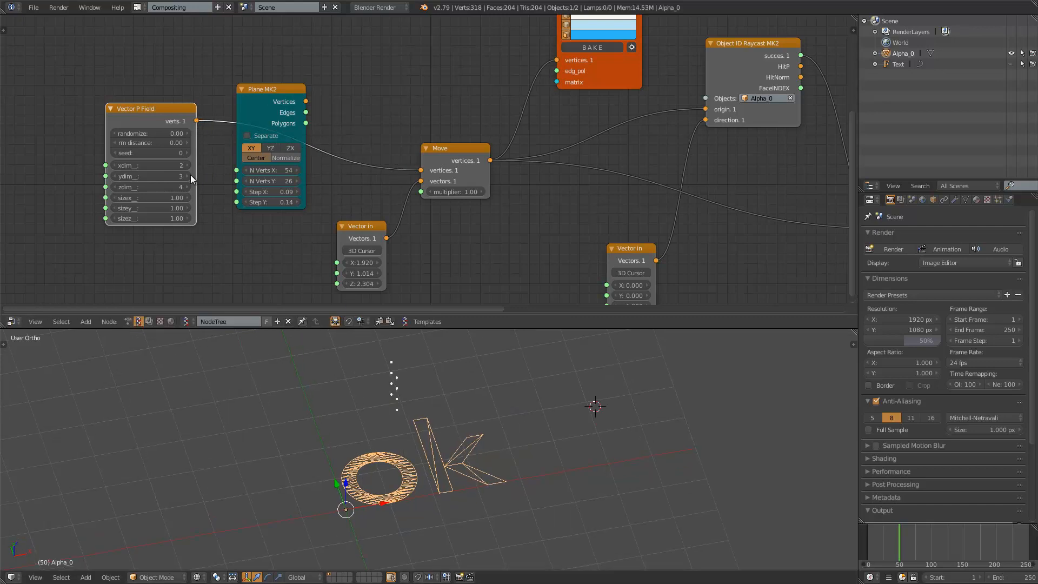
# Step: Set the Vector P Field dimensions to xdim 11, ydim 7 and zdim 7
pyautogui.click(186, 165)
pyautogui.click(186, 166)
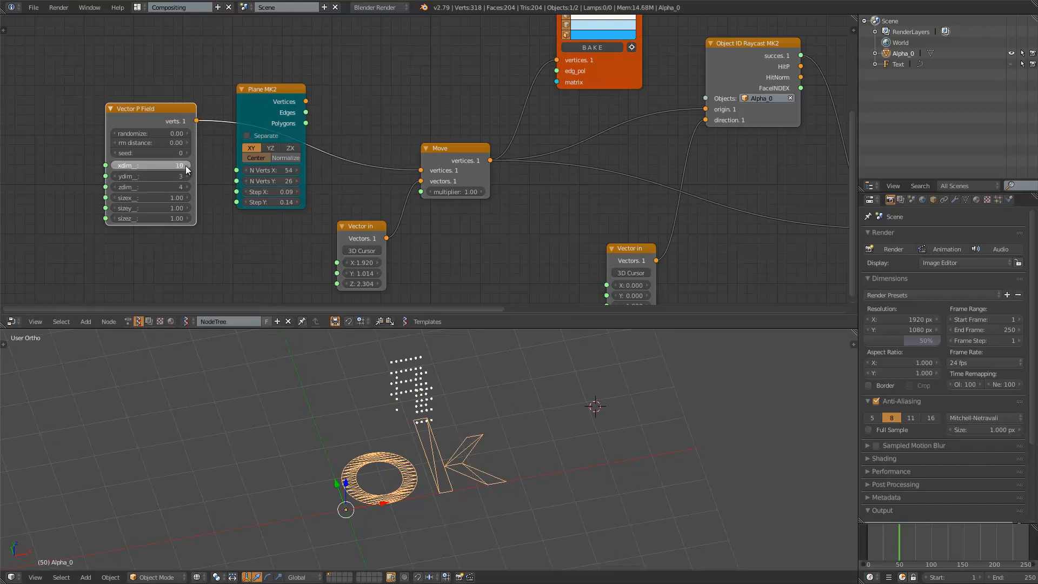
pyautogui.click(186, 166)
pyautogui.click(186, 165)
pyautogui.click(187, 176)
pyautogui.click(188, 176)
pyautogui.click(188, 176)
pyautogui.click(189, 176)
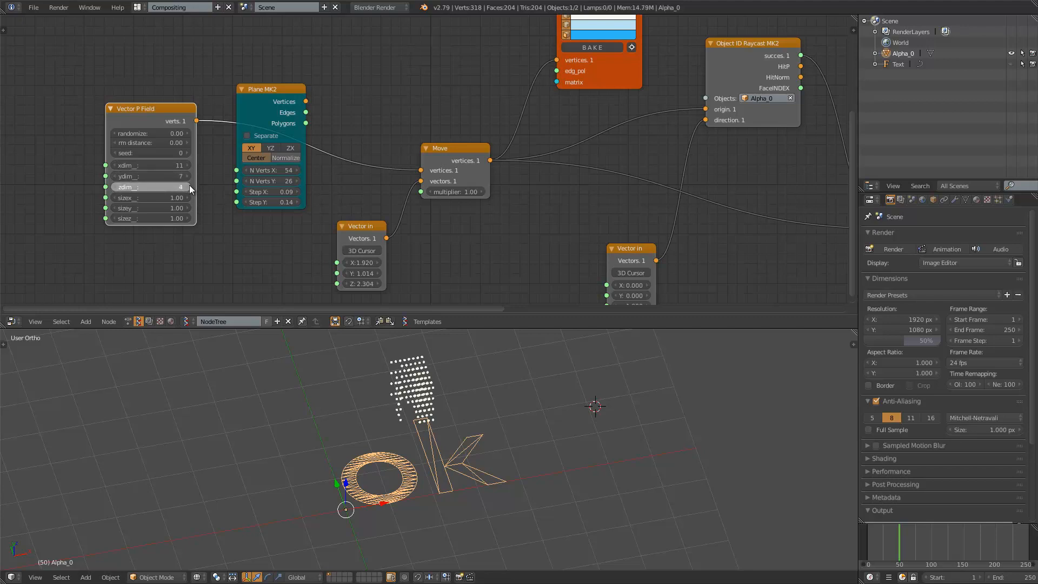
pyautogui.click(188, 187)
pyautogui.click(189, 186)
pyautogui.click(189, 186)
pyautogui.moveTo(293, 361); pyautogui.dragTo(332, 364, button='middle')
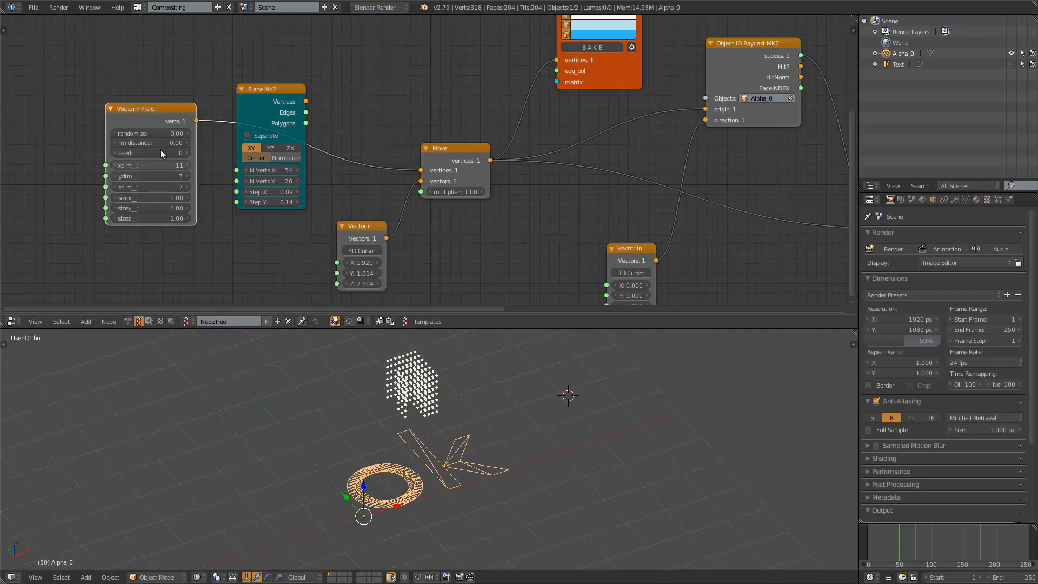
# Step: Move the unused Plane MK2 node up and away from the Vector P Field link
pyautogui.moveTo(150, 109); pyautogui.dragTo(143, 109)
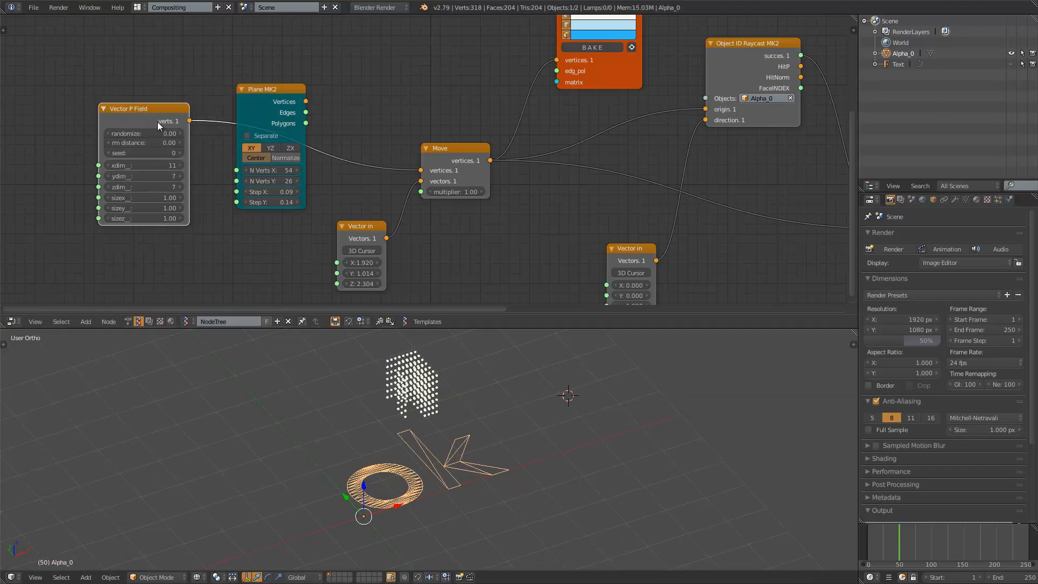
pyautogui.moveTo(268, 87); pyautogui.dragTo(322, 4)
pyautogui.moveTo(224, 192); pyautogui.dragTo(231, 212, button='middle')
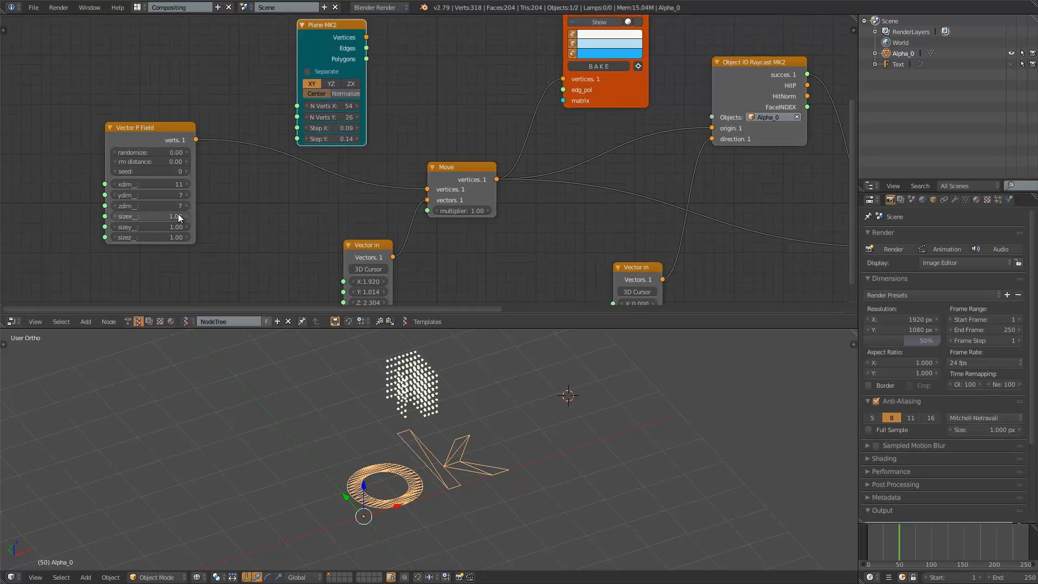
# Step: Set the Vector P Field to sizex 3.58, xdim 39, ydim 23 and zdim 1
pyautogui.moveTo(173, 215); pyautogui.dragTo(222, 215)
pyautogui.moveTo(335, 471); pyautogui.dragTo(306, 525, button='middle')
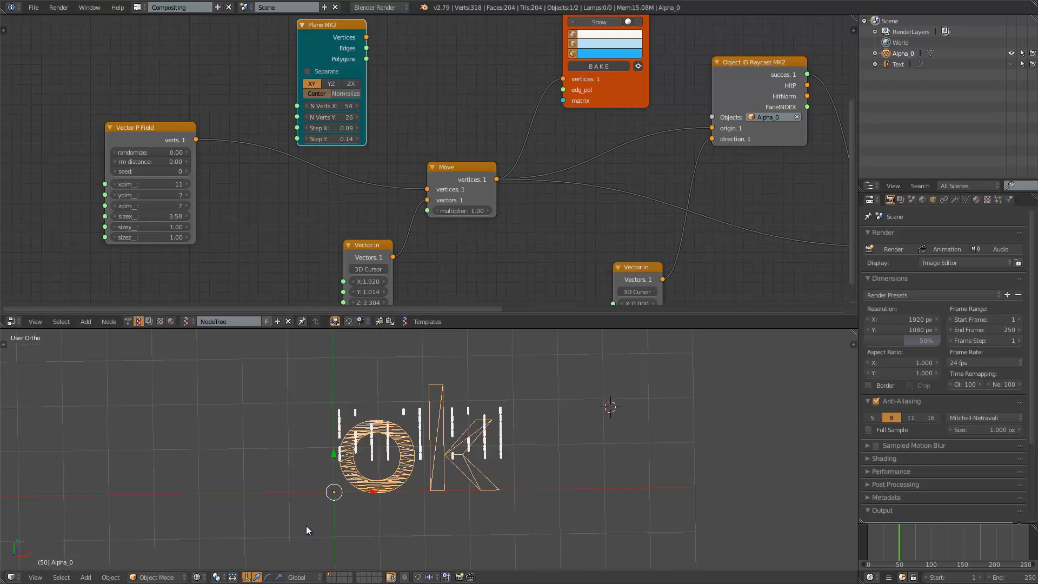
pyautogui.moveTo(171, 185); pyautogui.dragTo(162, 211)
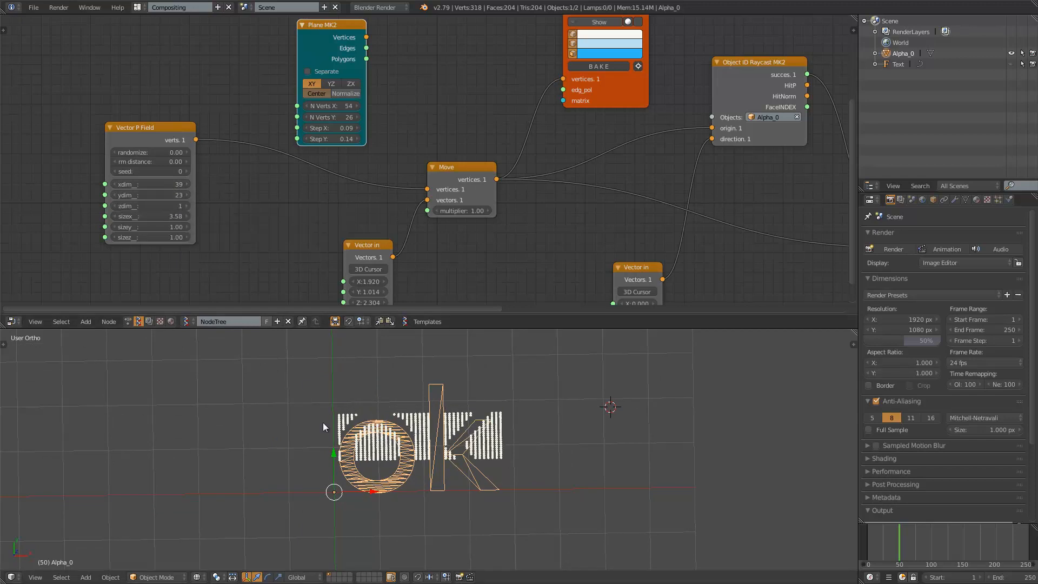
# Step: Enlarge the point field over the letters with xdim 44, sizex 4.06 and sizey 3.07
pyautogui.moveTo(323, 423); pyautogui.dragTo(362, 395, button='middle')
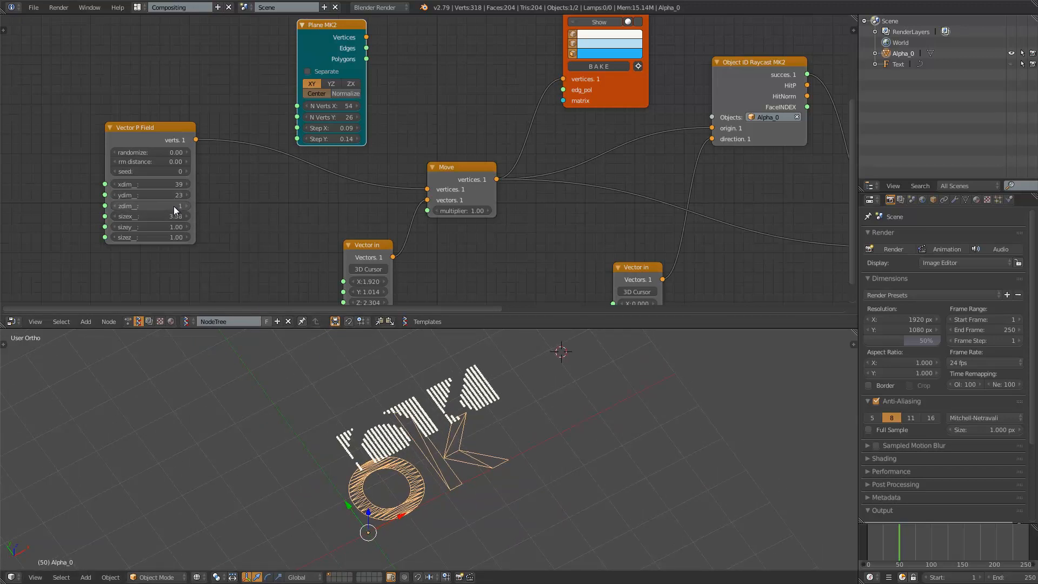
pyautogui.moveTo(168, 184); pyautogui.dragTo(216, 224)
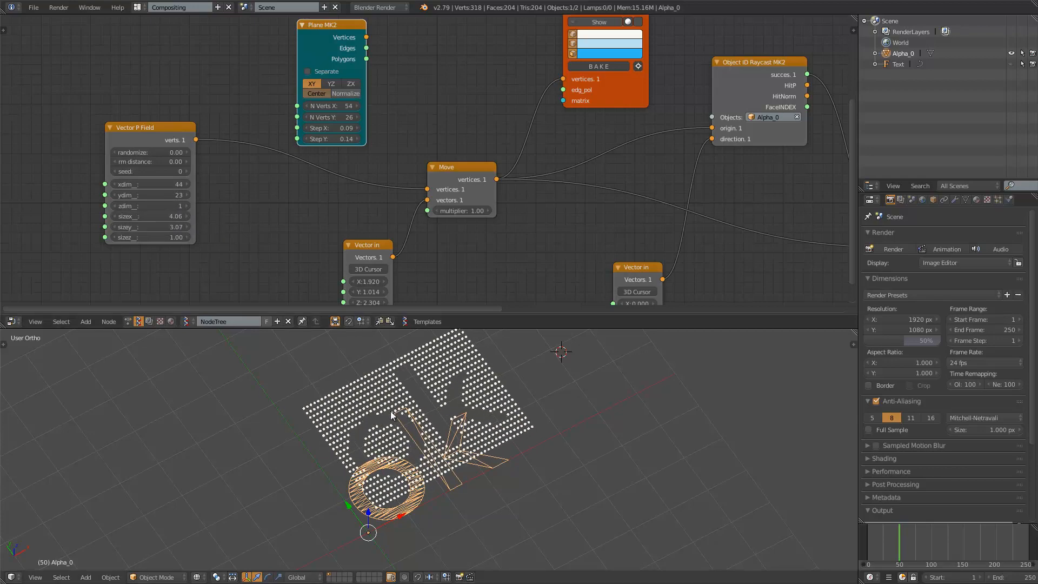
pyautogui.moveTo(324, 411); pyautogui.dragTo(305, 427, button='middle')
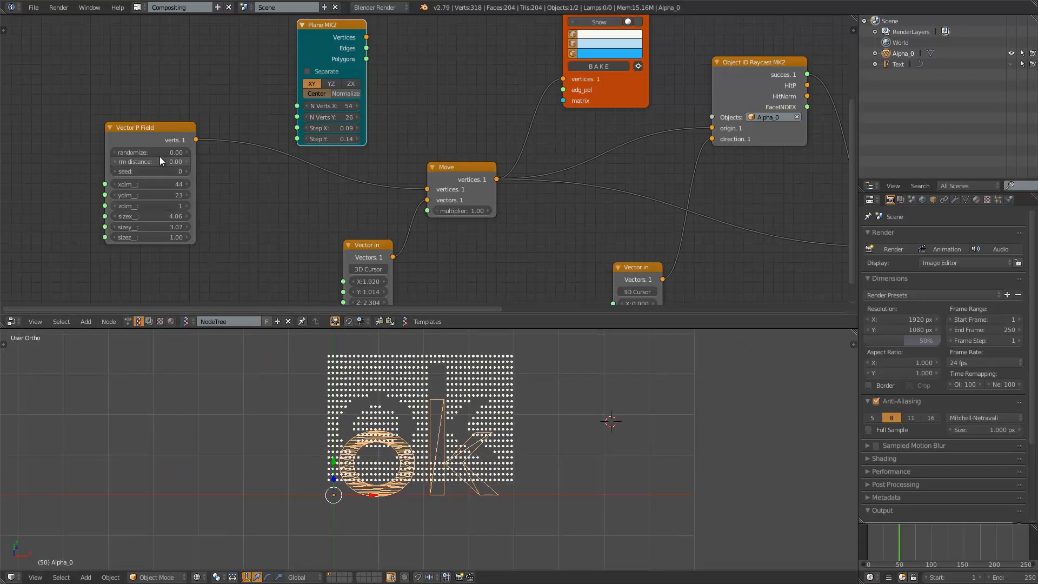
# Step: Set the Vector P Field to randomize 0.15, rm distance -2.01, zdim 4 and sizez 0.37
pyautogui.moveTo(160, 157)
pyautogui.mouseDown()
pyautogui.moveTo(170, 156)
pyautogui.moveTo(135, 157)
pyautogui.moveTo(169, 151)
pyautogui.moveTo(159, 146)
pyautogui.mouseUp()
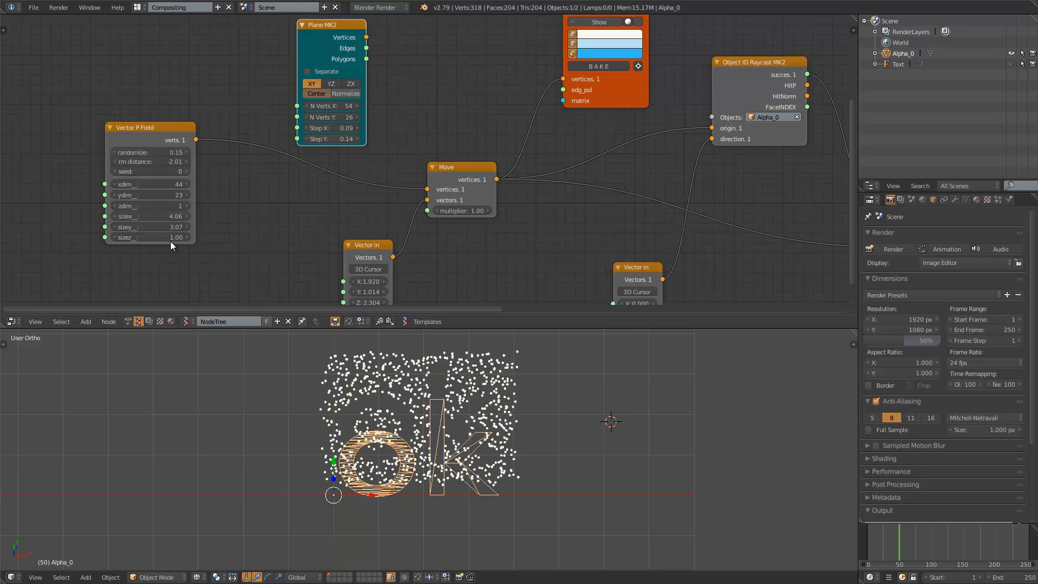
pyautogui.click(170, 206)
pyautogui.write('4')
pyautogui.press('Return')
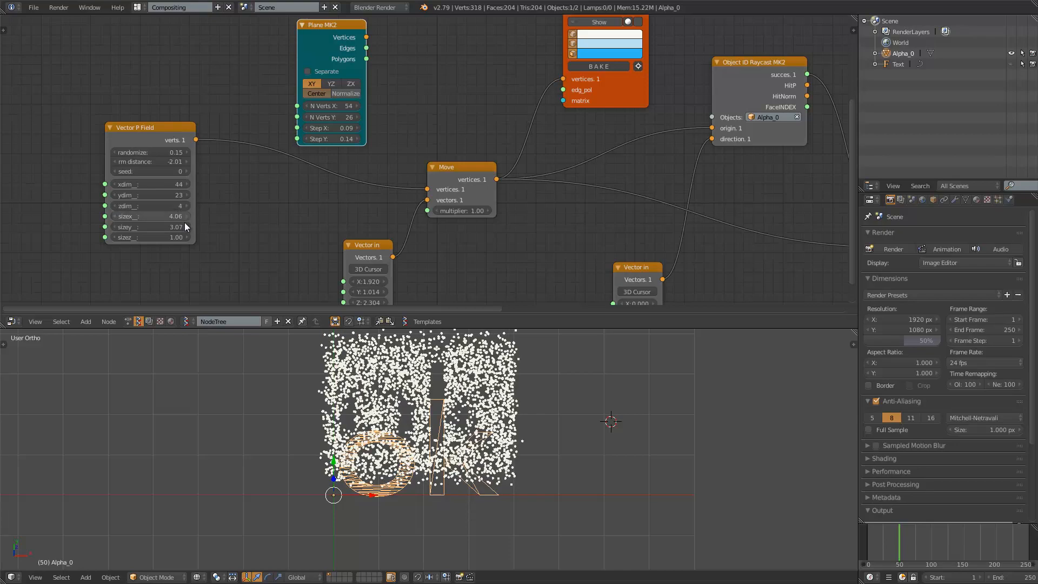
pyautogui.moveTo(173, 237); pyautogui.dragTo(207, 231)
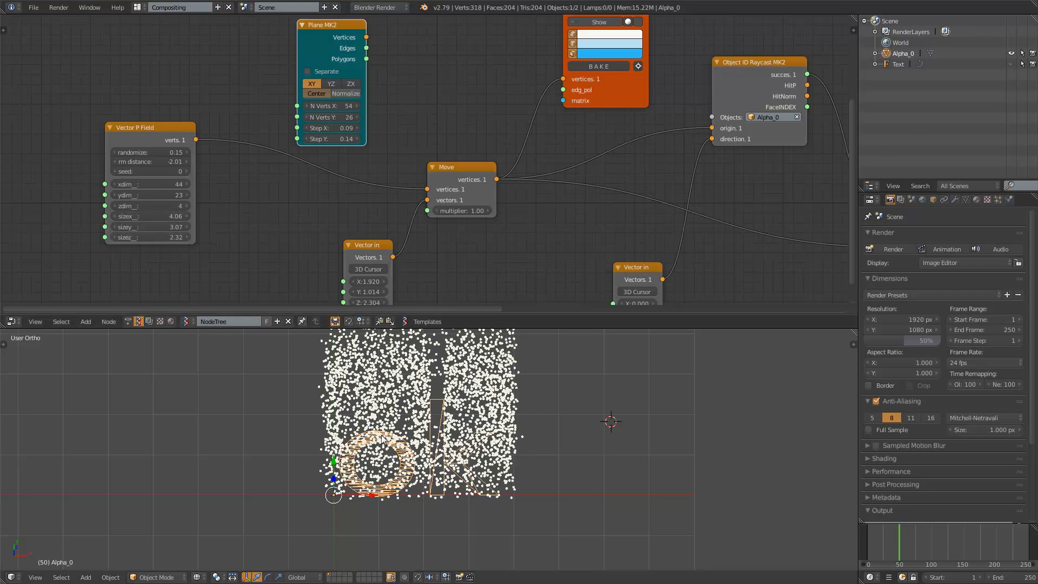
pyautogui.moveTo(476, 378); pyautogui.dragTo(533, 400, button='middle')
pyautogui.moveTo(160, 235); pyautogui.dragTo(827, 178)
pyautogui.press('KP_1')
# Step: Remove the unused Plane MK2 node from the node tree
pyautogui.moveTo(301, 173); pyautogui.dragTo(265, 278, button='middle')
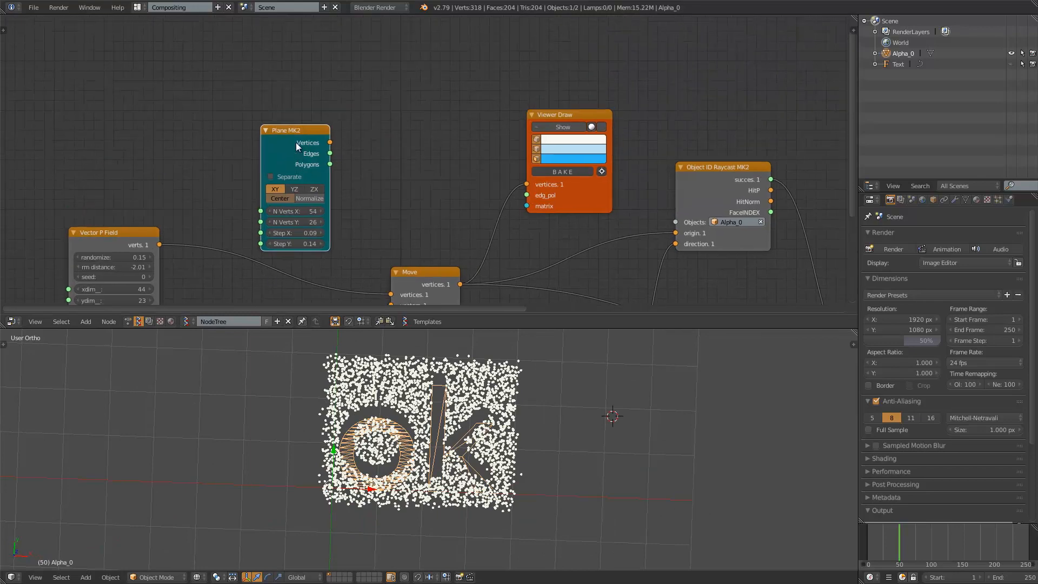
pyautogui.moveTo(292, 144); pyautogui.dragTo(227, 92)
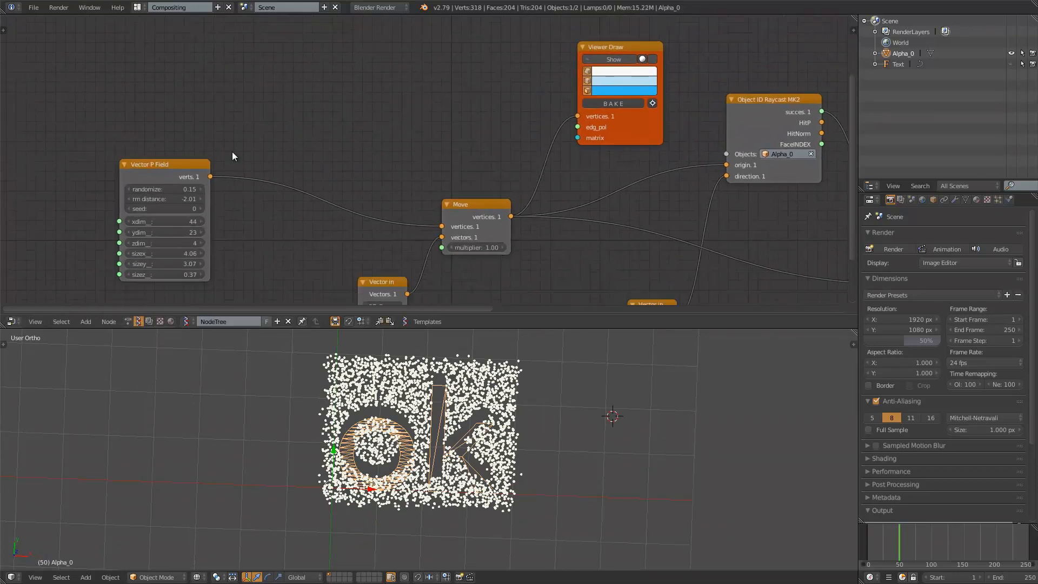
pyautogui.moveTo(232, 156); pyautogui.dragTo(234, 146, button='middle')
# Step: Move the Vector P Field node closer to the Move node and save the file over the existing one
pyautogui.moveTo(176, 157); pyautogui.dragTo(349, 120)
pyautogui.moveTo(380, 137); pyautogui.dragTo(172, 115, button='middle')
pyautogui.hotkey('ctrl', 's')
pyautogui.press('Return')
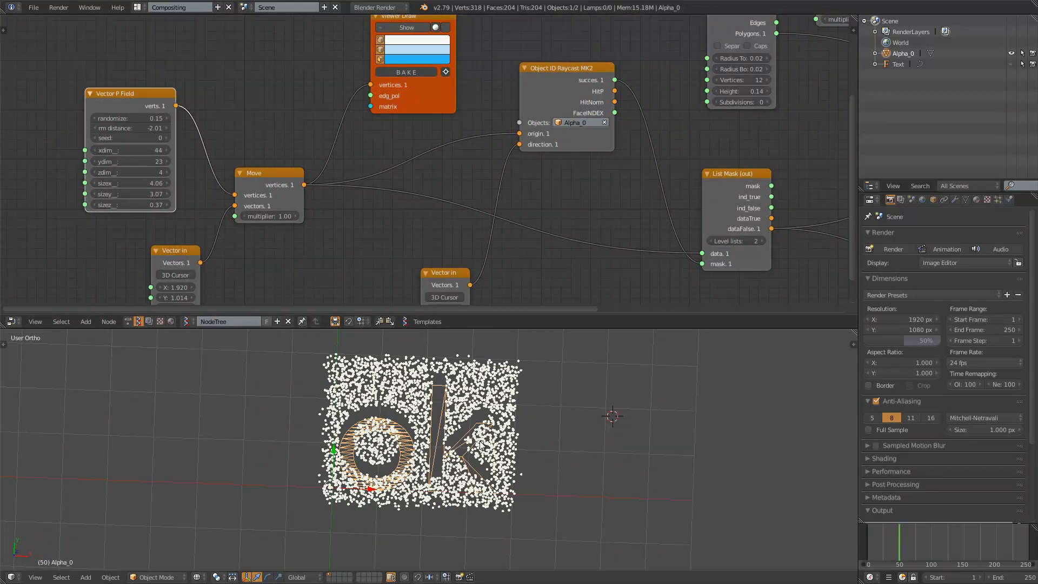
# Step: Slightly lower the X value of the Vector in node feeding Move, and nudge the Move node up
pyautogui.moveTo(439, 384); pyautogui.dragTo(444, 350, button='middle')
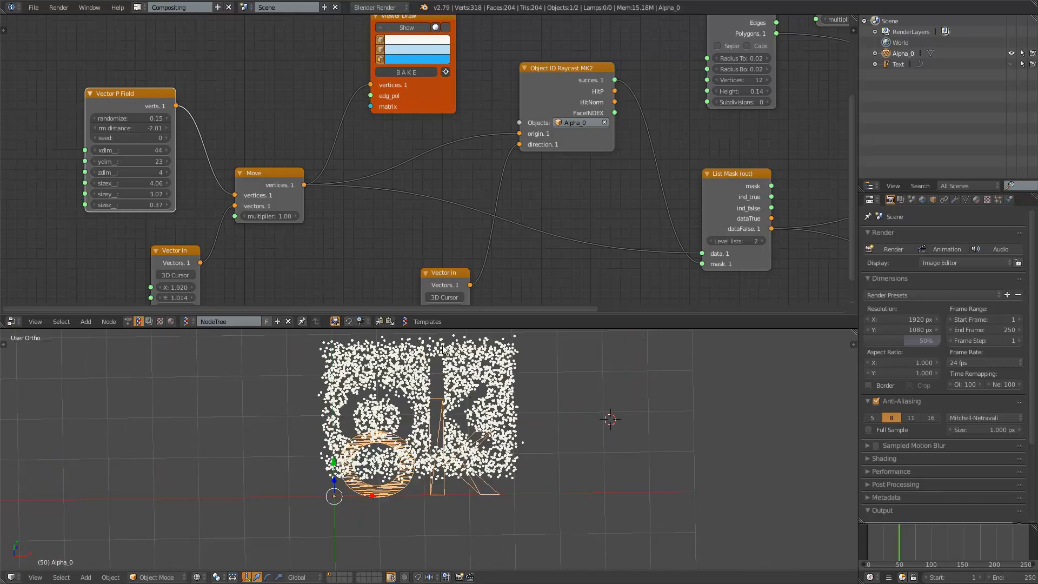
pyautogui.click(251, 171)
pyautogui.moveTo(249, 168); pyautogui.dragTo(253, 116, button='middle')
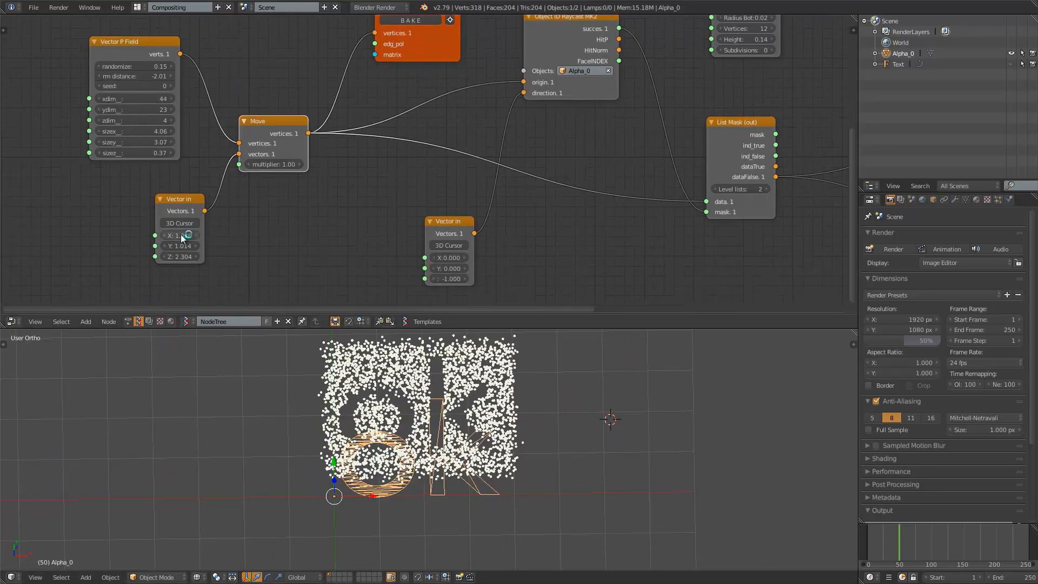
pyautogui.moveTo(184, 237)
pyautogui.mouseDown()
pyautogui.moveTo(208, 235)
pyautogui.moveTo(172, 236)
pyautogui.mouseUp()
pyautogui.moveTo(277, 163); pyautogui.dragTo(218, 190, button='middle')
pyautogui.moveTo(214, 148); pyautogui.dragTo(210, 133)
pyautogui.moveTo(265, 152); pyautogui.dragTo(202, 141, button='middle')
pyautogui.moveTo(315, 166); pyautogui.dragTo(286, 198, button='middle')
pyautogui.moveTo(156, 168); pyautogui.dragTo(222, 189, button='middle')
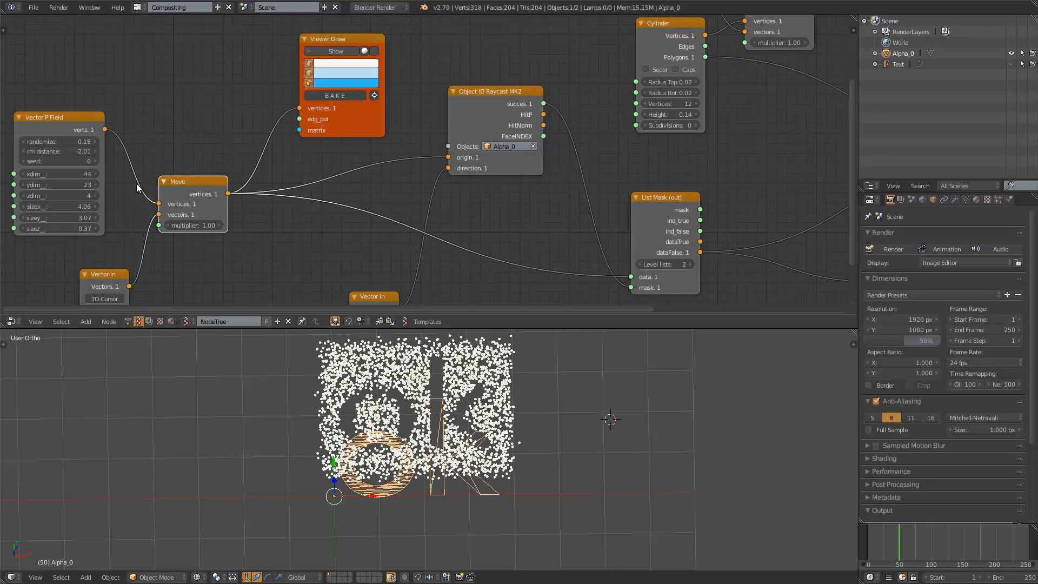
# Step: Widen the Object ID Raycast MK2 node so its object field has more room
pyautogui.scroll(1, 190, 194)
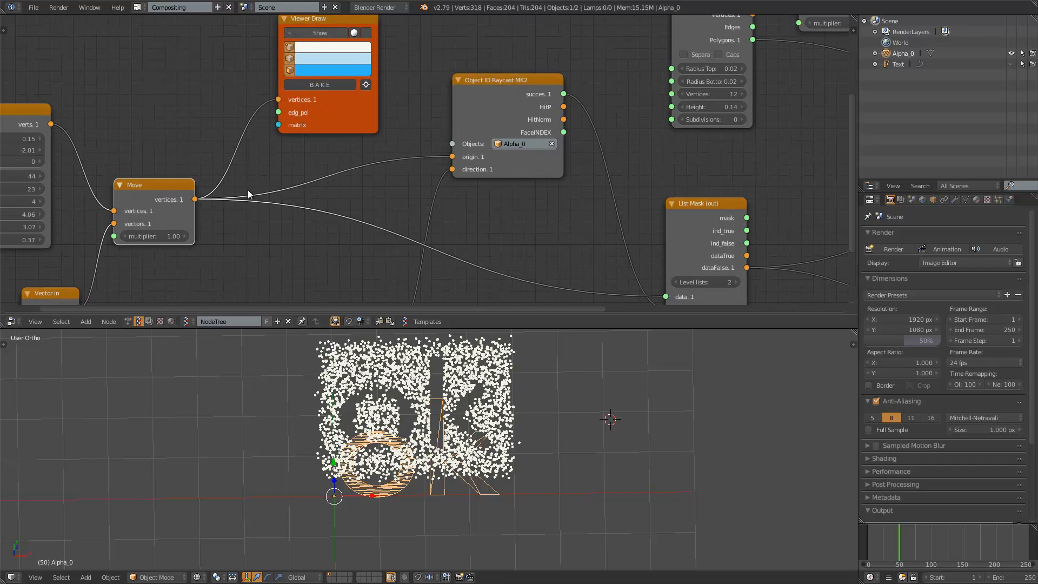
pyautogui.scroll(3, 342, 196)
pyautogui.moveTo(474, 151); pyautogui.dragTo(340, 186, button='middle')
pyautogui.scroll(-1, 345, 139)
pyautogui.scroll(1, 339, 186)
pyautogui.moveTo(383, 120); pyautogui.dragTo(395, 122, button='middle')
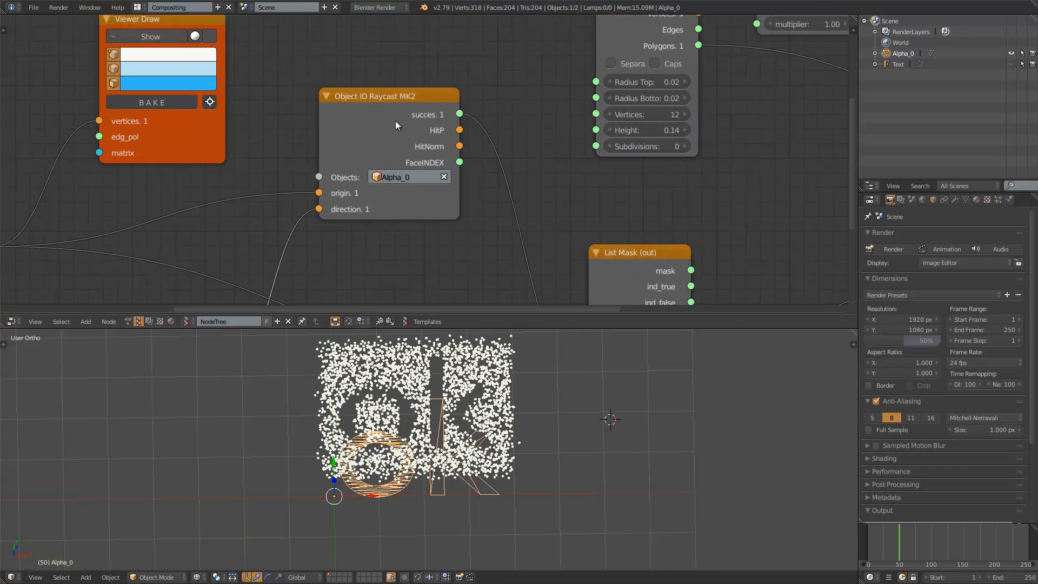
pyautogui.moveTo(459, 184); pyautogui.dragTo(498, 183)
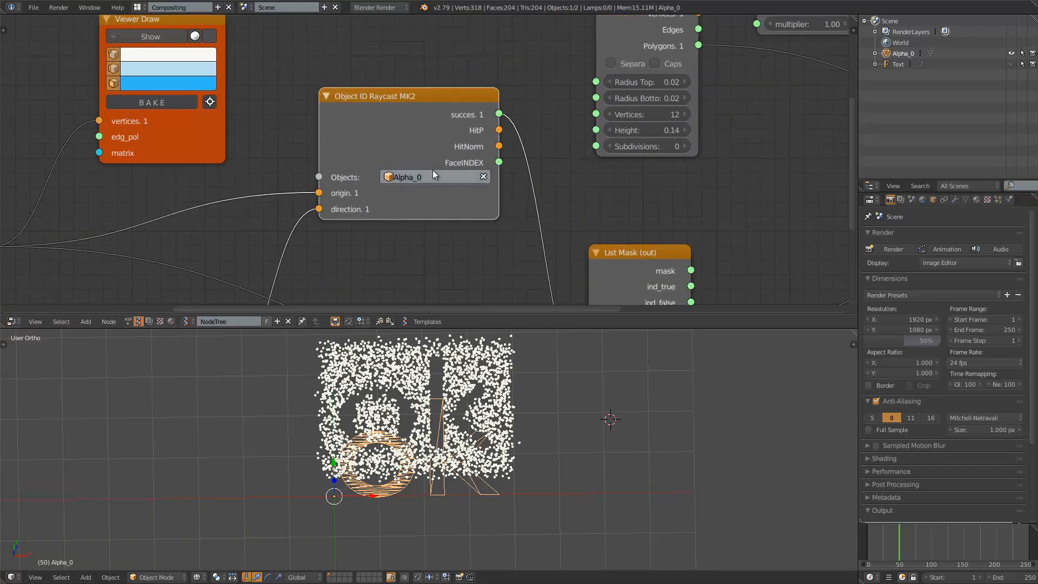
# Step: Move the List Mask (out) node up towards the level of the Object ID Raycast MK2 node
pyautogui.scroll(-1, 357, 215)
pyautogui.moveTo(327, 255); pyautogui.dragTo(348, 207, button='middle')
pyautogui.moveTo(287, 305); pyautogui.dragTo(310, 243, button='middle')
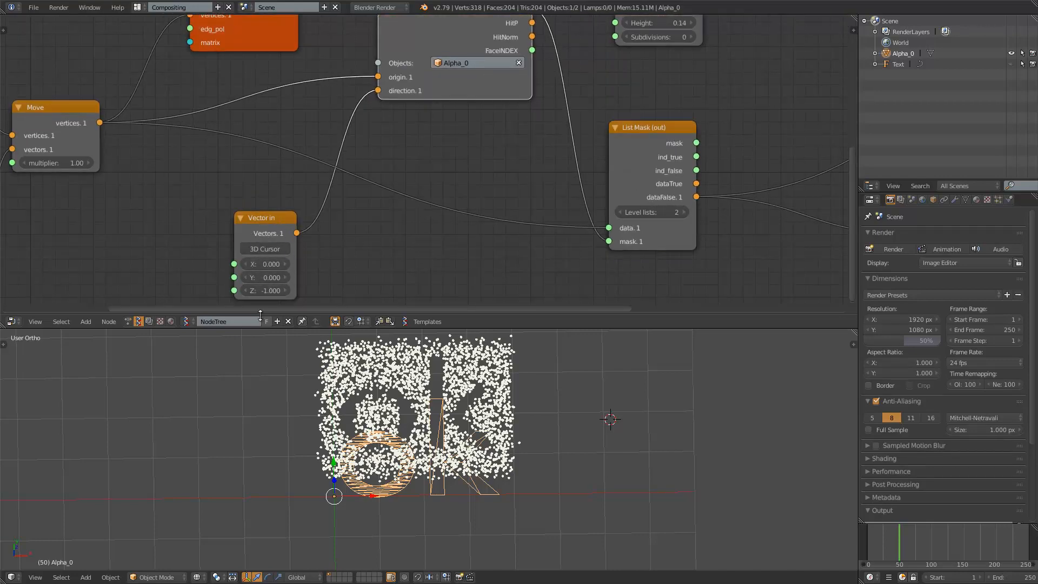
pyautogui.moveTo(303, 368); pyautogui.dragTo(377, 487, button='middle')
pyautogui.scroll(3, 377, 484)
pyautogui.moveTo(383, 167); pyautogui.dragTo(234, 204, button='middle')
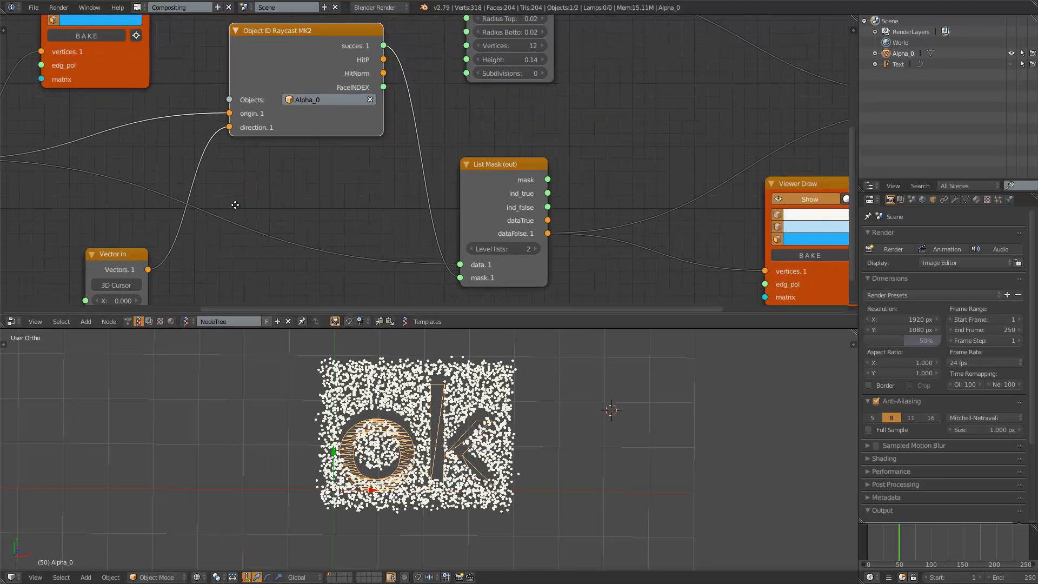
pyautogui.moveTo(475, 183); pyautogui.dragTo(467, 138)
pyautogui.scroll(-1, 427, 120)
pyautogui.moveTo(360, 90); pyautogui.dragTo(340, 129, button='middle')
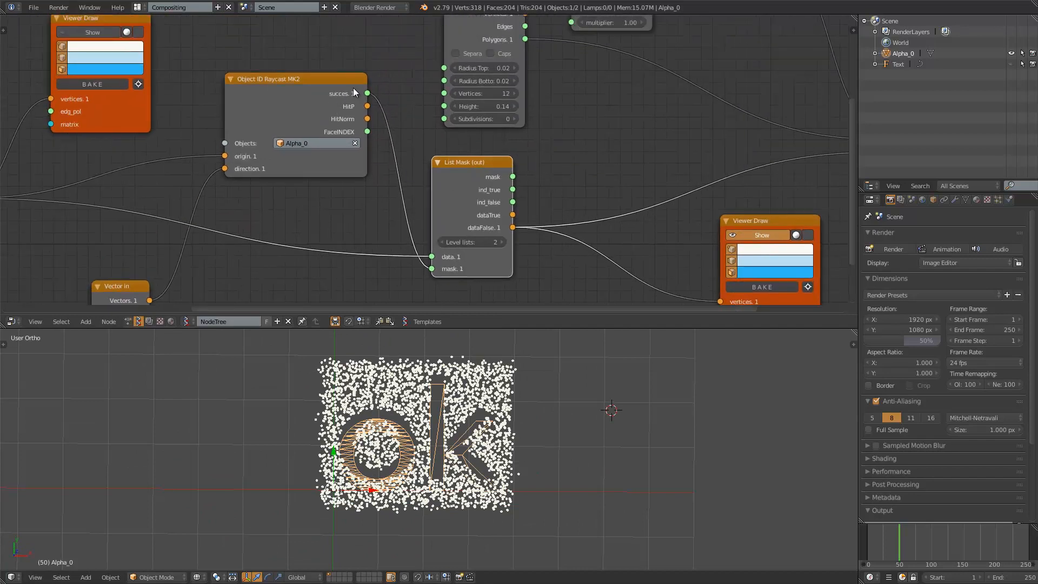
# Step: Nudge the Object ID Raycast MK2 node slightly and raise the List Mask (out) node a little more
pyautogui.scroll(1, 299, 99)
pyautogui.moveTo(211, 82)
pyautogui.mouseDown()
pyautogui.moveTo(228, 72)
pyautogui.moveTo(218, 85)
pyautogui.mouseUp()
pyautogui.moveTo(244, 72); pyautogui.dragTo(251, 73, button='middle')
pyautogui.scroll(1, 251, 76)
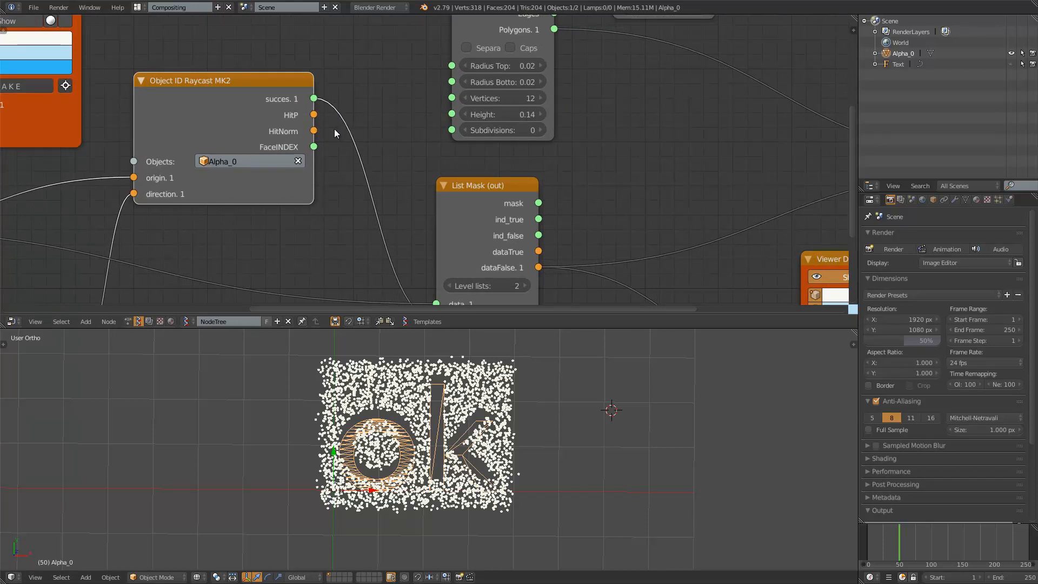
pyautogui.scroll(-2, 348, 148)
pyautogui.moveTo(349, 148); pyautogui.dragTo(291, 152, button='middle')
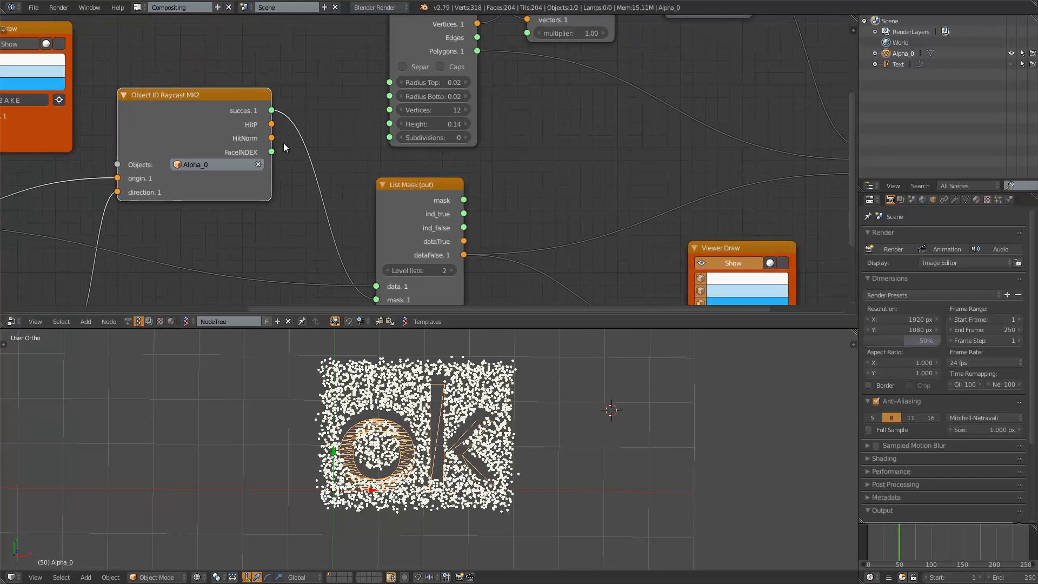
pyautogui.scroll(1, 281, 145)
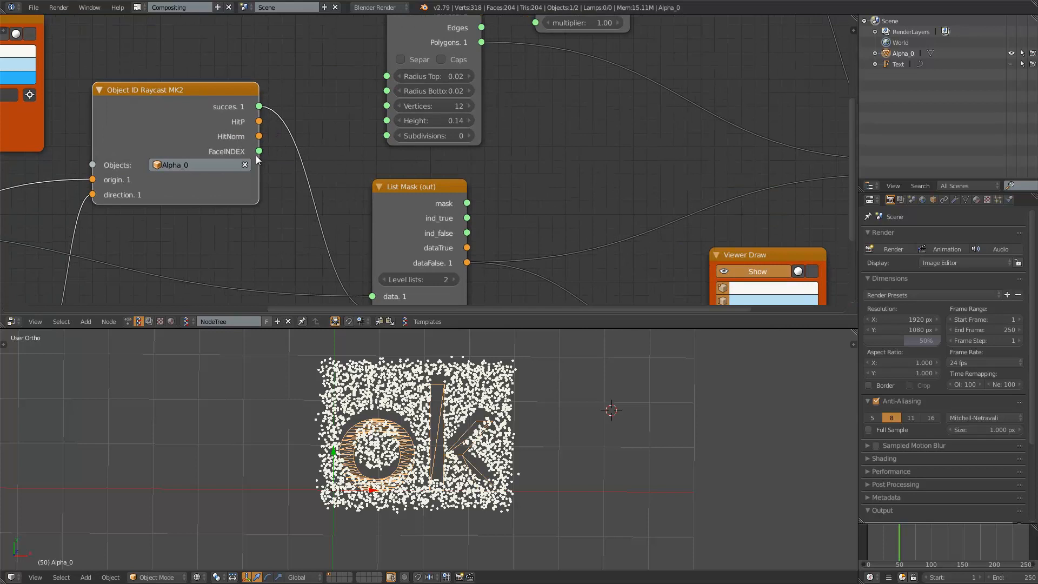
pyautogui.moveTo(408, 187); pyautogui.dragTo(406, 171)
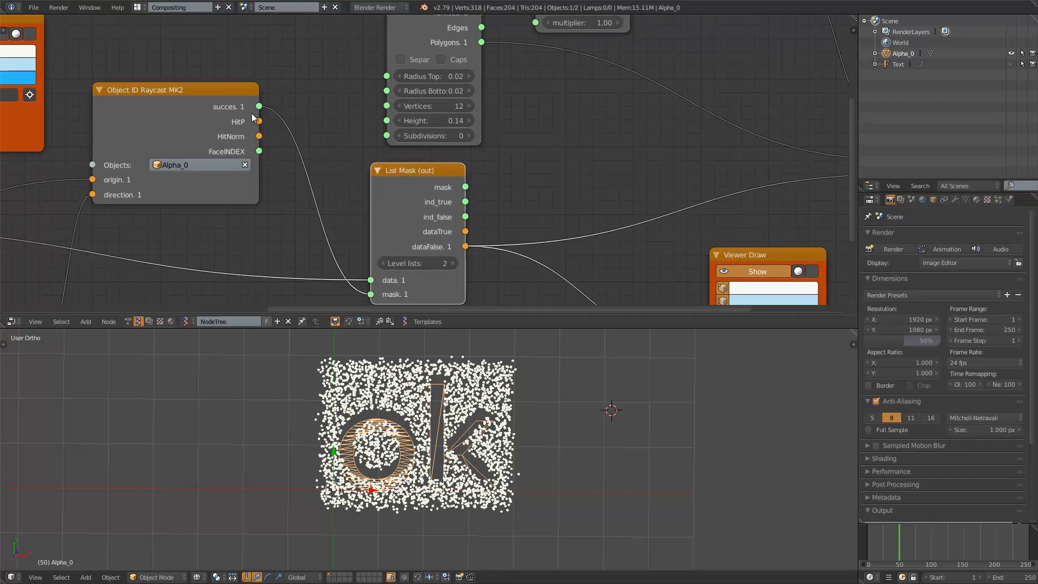
pyautogui.scroll(-5, 239, 166)
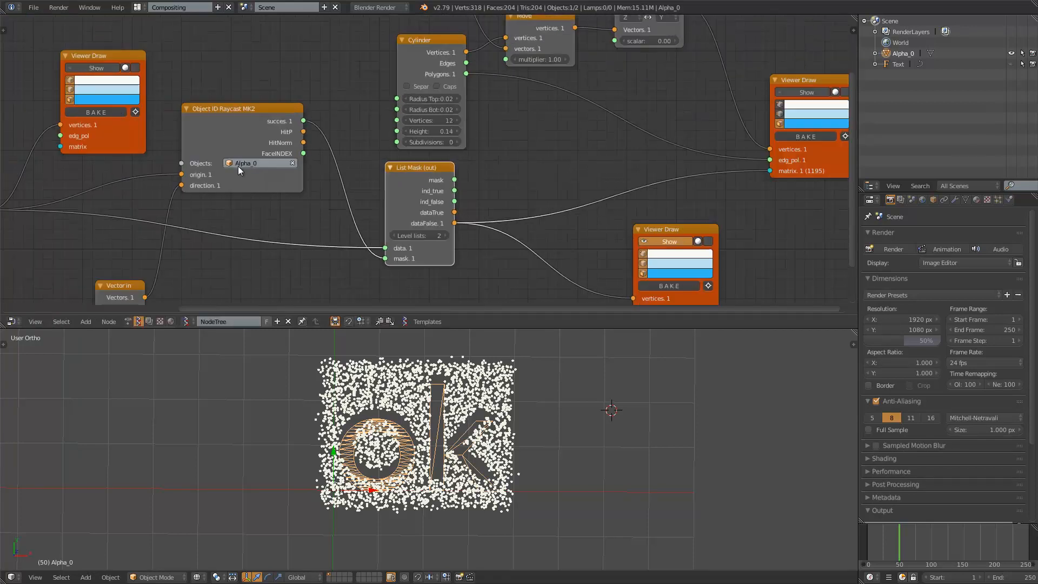
# Step: Trace the Move and raycast links into the List Mask (out) data and mask inputs, nudging that node slightly down
pyautogui.moveTo(260, 167); pyautogui.dragTo(389, 145, button='middle')
pyautogui.click(133, 181)
pyautogui.moveTo(170, 176); pyautogui.dragTo(250, 184, button='middle')
pyautogui.scroll(1, 195, 181)
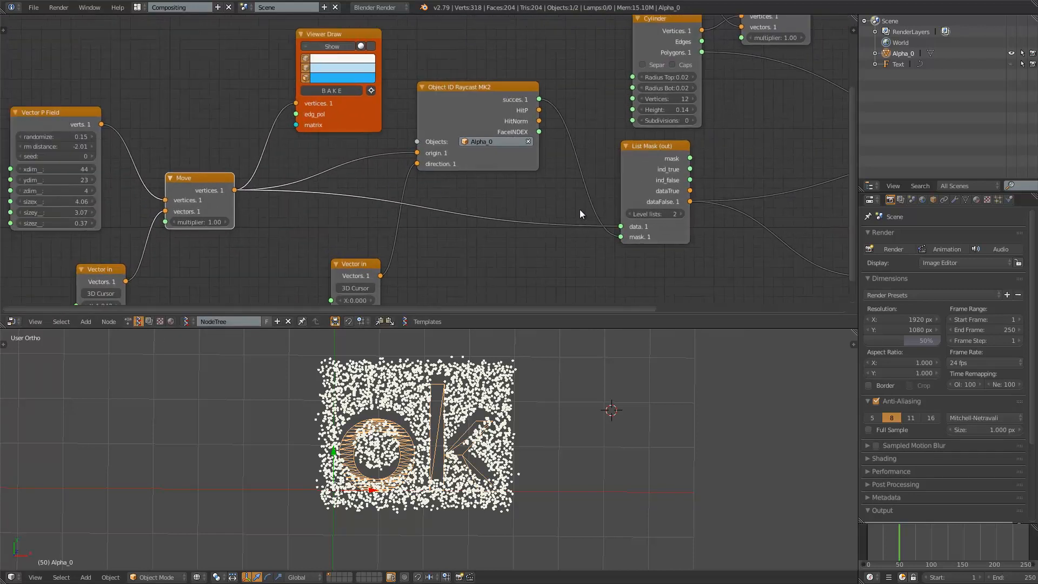
pyautogui.moveTo(617, 223); pyautogui.dragTo(487, 232, button='middle')
pyautogui.scroll(2, 488, 230)
pyautogui.moveTo(521, 157); pyautogui.dragTo(516, 166)
pyautogui.moveTo(482, 140); pyautogui.dragTo(379, 141, button='middle')
pyautogui.scroll(2, 378, 141)
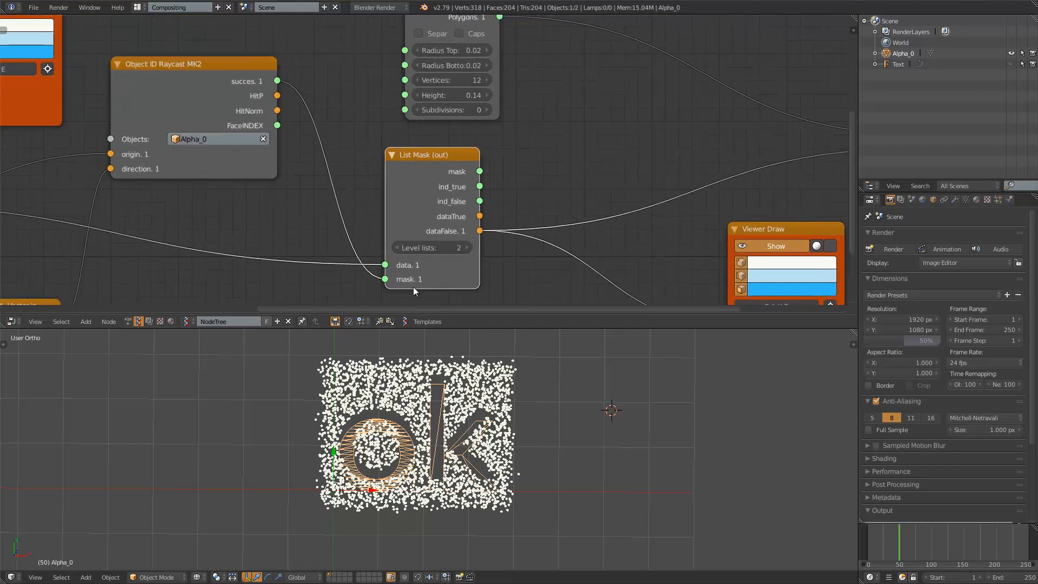
# Step: Hide the Alpha_0 letters mesh while the Viewer Draw for the masked points is switched off, and switch it back on
pyautogui.moveTo(434, 221); pyautogui.dragTo(206, 175, button='middle')
pyautogui.scroll(-1, 207, 176)
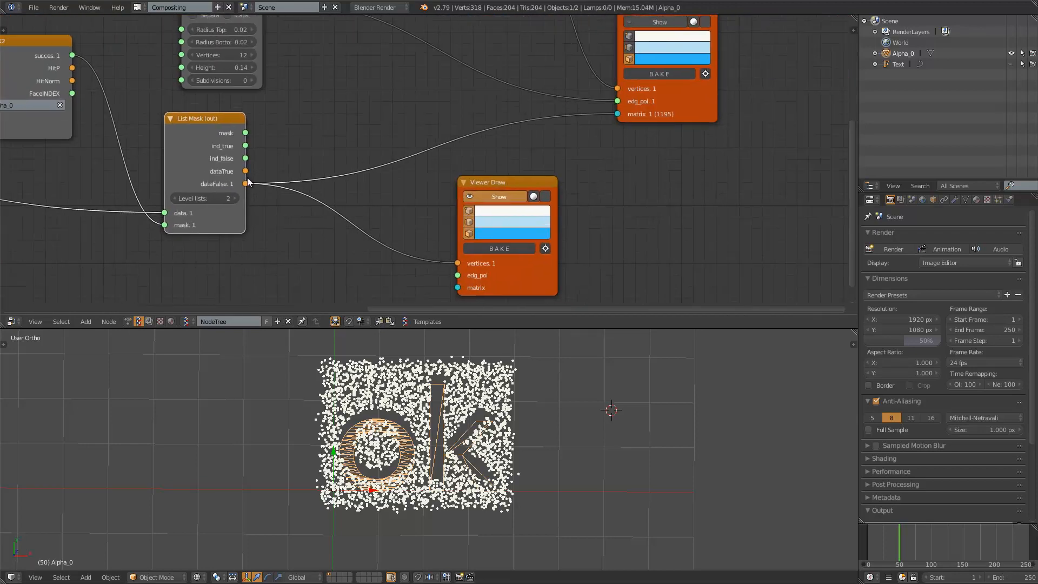
pyautogui.click(494, 197)
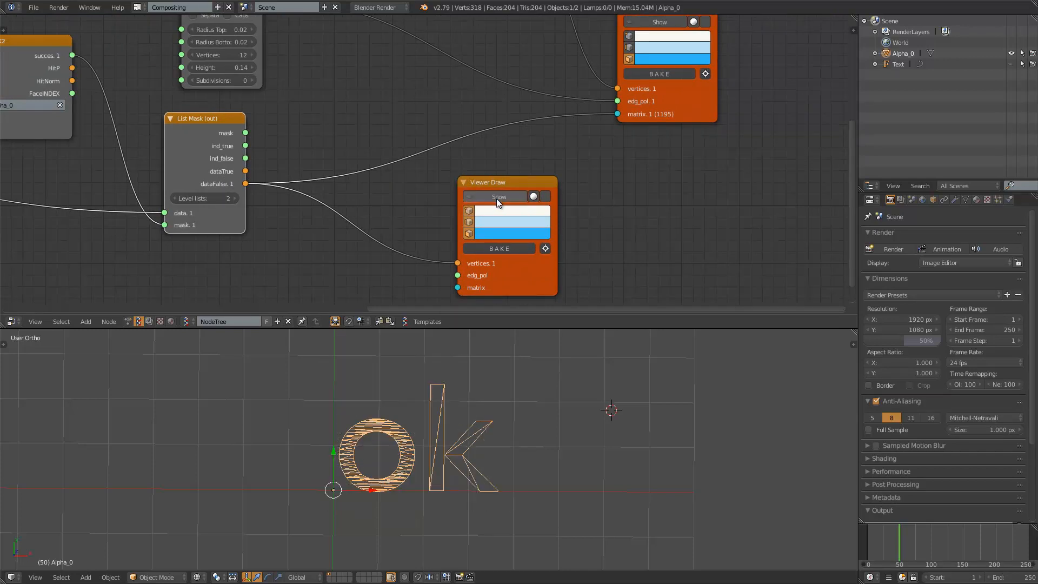
pyautogui.moveTo(442, 404); pyautogui.dragTo(453, 390, button='middle')
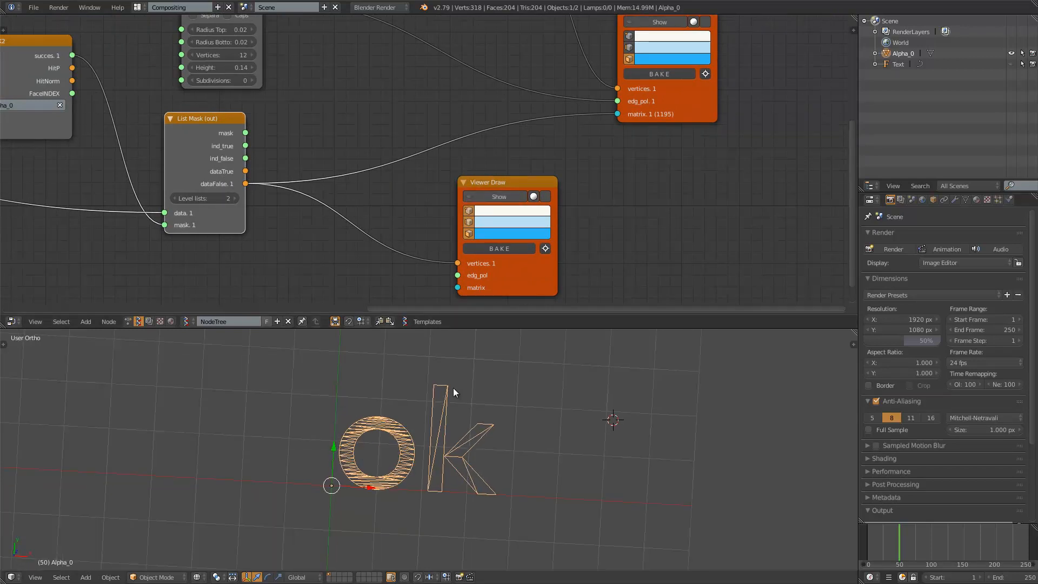
pyautogui.press('x')
pyautogui.press('Return')
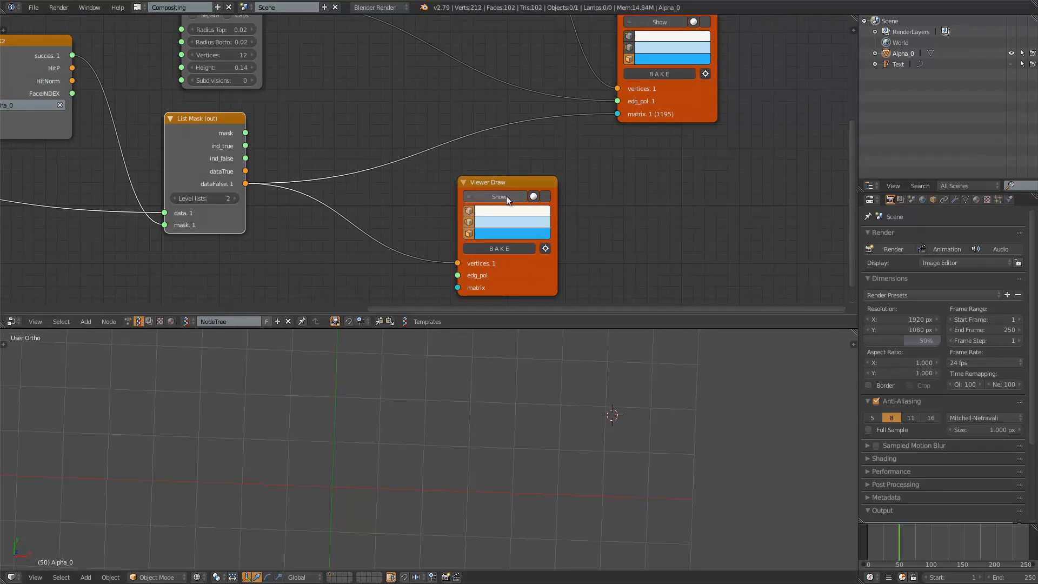
pyautogui.click(506, 198)
pyautogui.moveTo(471, 492)
pyautogui.mouseDown(button='middle')
pyautogui.moveTo(458, 431)
pyautogui.moveTo(435, 439)
pyautogui.mouseUp(button='middle')
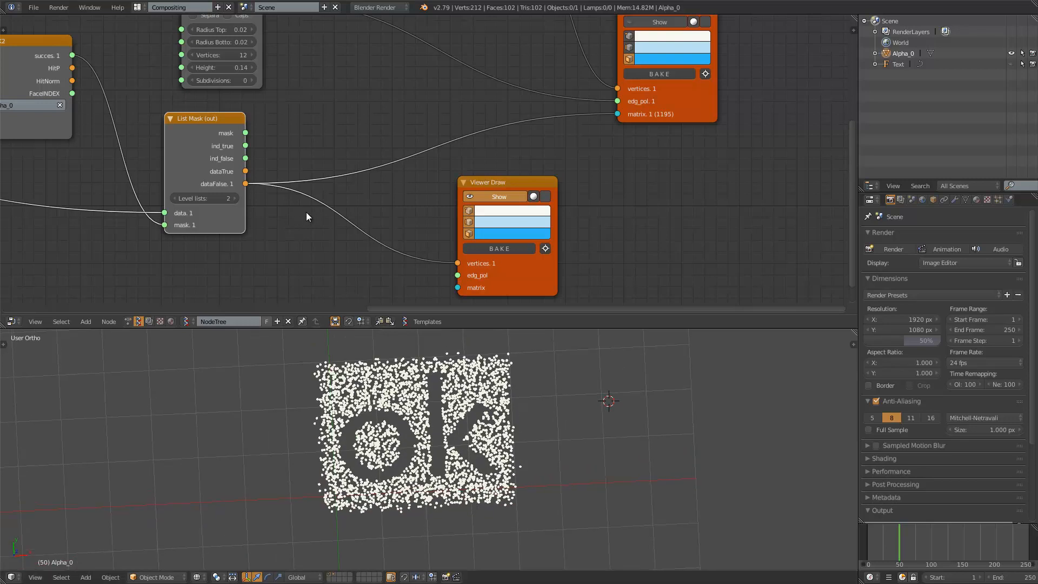
# Step: Preview List Mask's dataTrue output through the Viewer Draw vertices input, and reconnect dataFalse to it
pyautogui.moveTo(246, 171); pyautogui.dragTo(457, 264)
pyautogui.moveTo(465, 437)
pyautogui.mouseDown(button='middle')
pyautogui.moveTo(418, 450)
pyautogui.moveTo(452, 397)
pyautogui.moveTo(427, 427)
pyautogui.moveTo(400, 436)
pyautogui.moveTo(427, 453)
pyautogui.moveTo(437, 446)
pyautogui.mouseUp(button='middle')
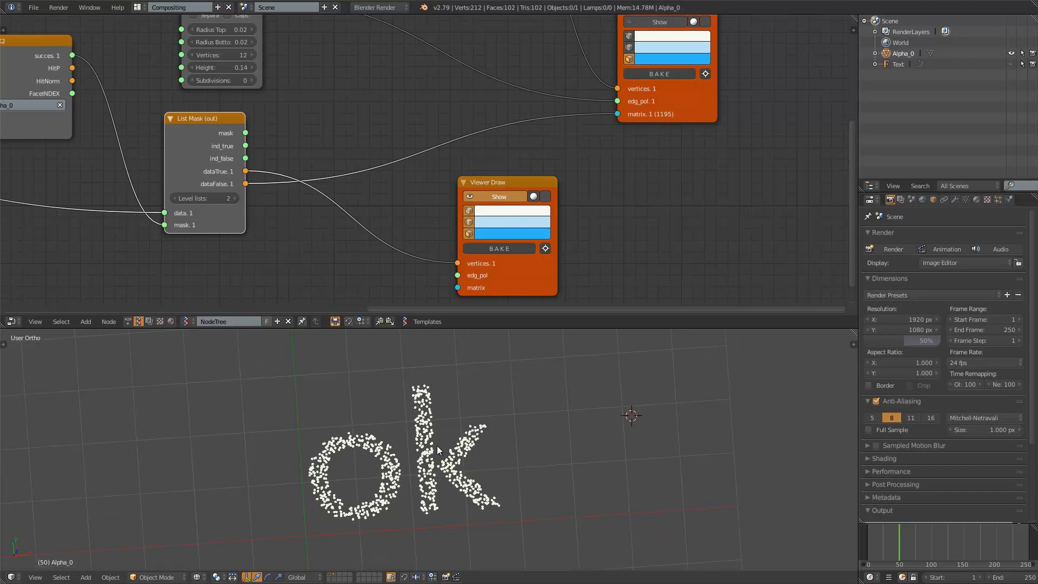
pyautogui.moveTo(245, 184); pyautogui.dragTo(458, 263)
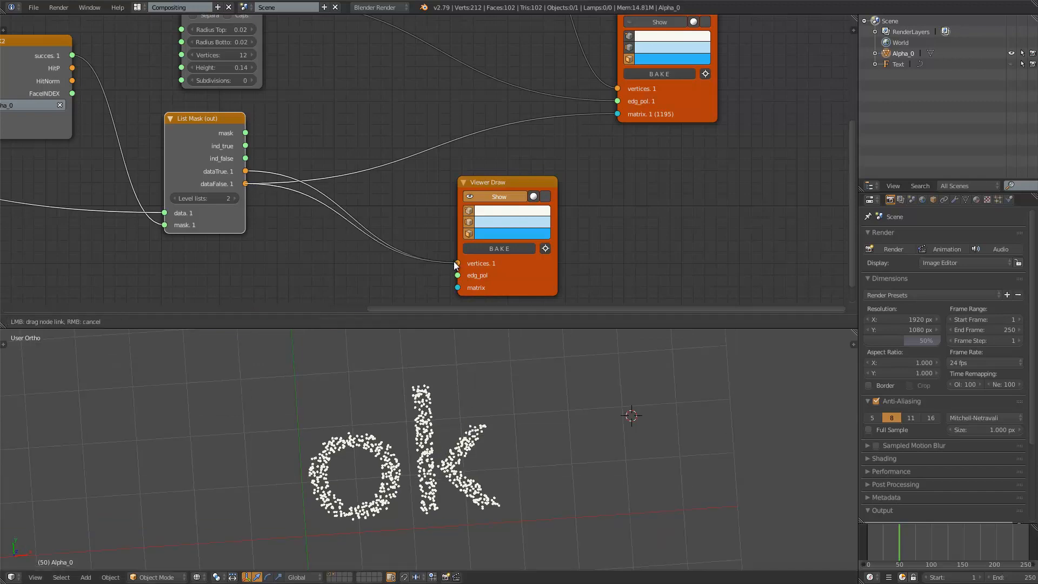
pyautogui.moveTo(438, 448); pyautogui.dragTo(434, 456, button='middle')
# Step: Move the Viewer Draw node for the masked points closer to List Mask (out) and switch its display off
pyautogui.scroll(-1, 433, 452)
pyautogui.moveTo(509, 202); pyautogui.dragTo(450, 204, button='middle')
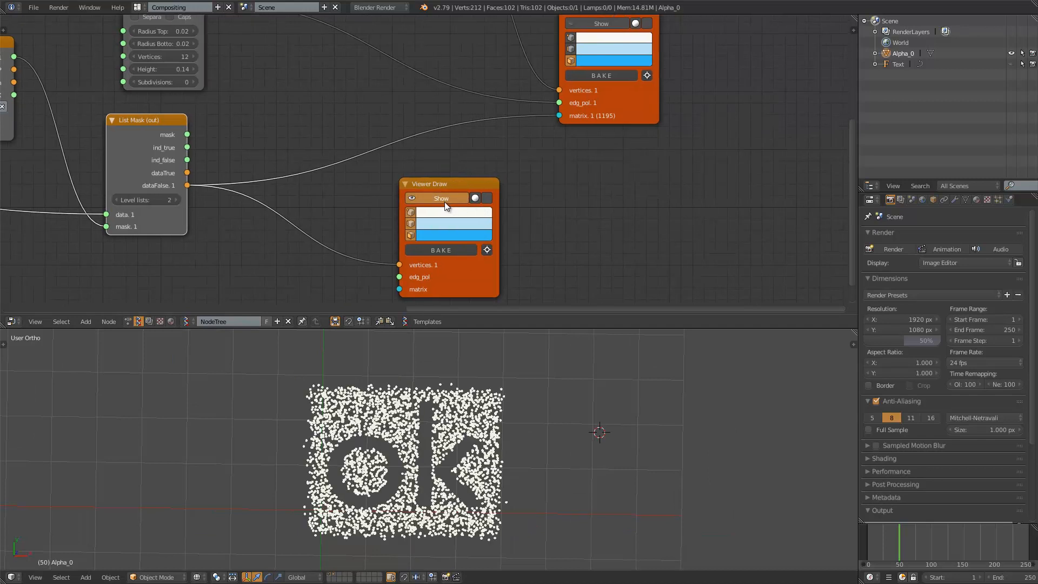
pyautogui.moveTo(447, 189)
pyautogui.mouseDown()
pyautogui.moveTo(373, 192)
pyautogui.moveTo(374, 234)
pyautogui.mouseUp()
pyautogui.click(376, 200)
pyautogui.click(376, 201)
pyautogui.click(376, 200)
# Step: Switch on the Viewer Draw that shows the cylinders at the masked points, and enlarge the 3D viewport
pyautogui.moveTo(472, 152); pyautogui.dragTo(421, 225, button='middle')
pyautogui.scroll(1, 486, 163)
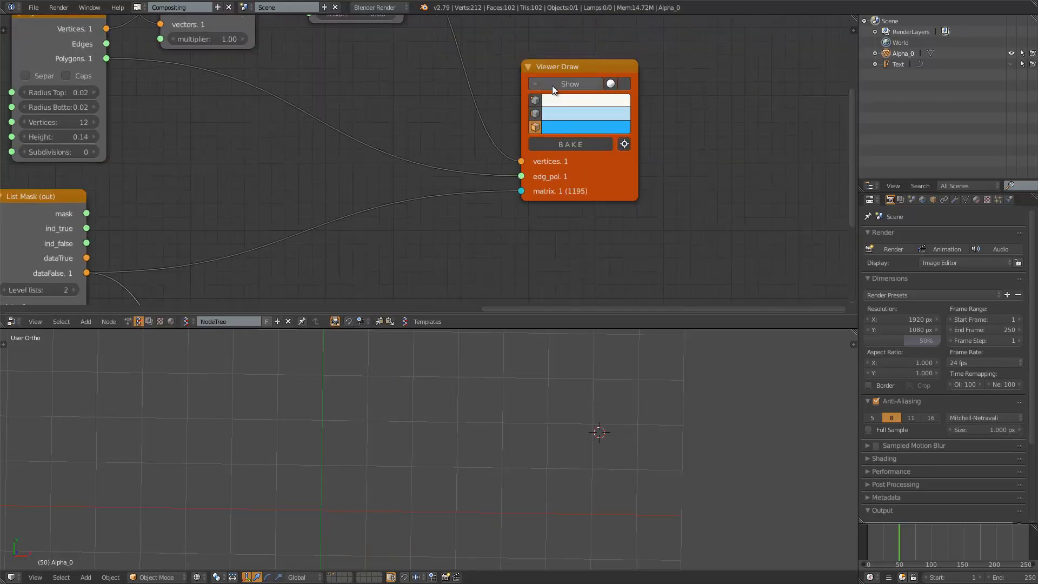
pyautogui.click(554, 85)
pyautogui.moveTo(501, 408)
pyautogui.mouseDown(button='middle')
pyautogui.moveTo(512, 405)
pyautogui.moveTo(501, 428)
pyautogui.moveTo(509, 402)
pyautogui.moveTo(466, 381)
pyautogui.moveTo(382, 371)
pyautogui.moveTo(382, 424)
pyautogui.moveTo(316, 424)
pyautogui.moveTo(524, 421)
pyautogui.moveTo(463, 452)
pyautogui.moveTo(476, 457)
pyautogui.moveTo(478, 431)
pyautogui.moveTo(450, 427)
pyautogui.moveTo(503, 379)
pyautogui.mouseUp(button='middle')
pyautogui.scroll(3, 501, 429)
pyautogui.moveTo(541, 328); pyautogui.dragTo(541, 194)
pyautogui.scroll(3, 488, 342)
pyautogui.moveTo(488, 341)
pyautogui.mouseDown(button='middle')
pyautogui.moveTo(452, 343)
pyautogui.moveTo(439, 296)
pyautogui.moveTo(512, 394)
pyautogui.moveTo(487, 324)
pyautogui.mouseUp(button='middle')
pyautogui.scroll(-2, 399, 99)
# Step: Connect the vertices output of the cylinder's Move node directly to the Viewer Draw vertices, bypassing Vector Rewire
pyautogui.moveTo(399, 99)
pyautogui.mouseDown(button='middle')
pyautogui.moveTo(424, 197)
pyautogui.moveTo(425, 116)
pyautogui.mouseUp(button='middle')
pyautogui.scroll(-1, 427, 163)
pyautogui.moveTo(308, 52); pyautogui.dragTo(485, 163)
pyautogui.moveTo(473, 354)
pyautogui.mouseDown(button='middle')
pyautogui.moveTo(462, 314)
pyautogui.moveTo(473, 288)
pyautogui.moveTo(505, 438)
pyautogui.mouseUp(button='middle')
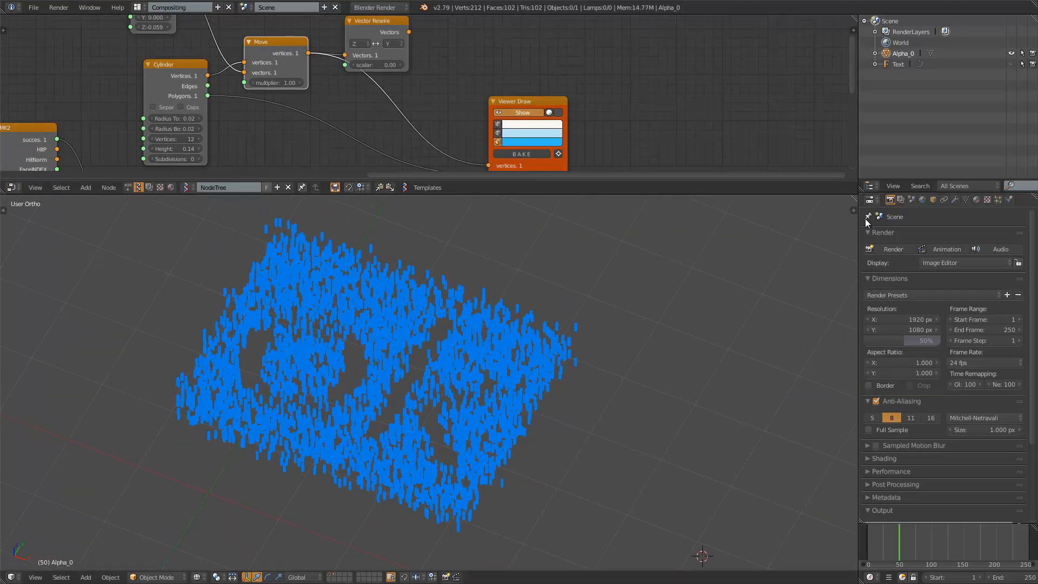
# Step: Switch the 3D viewport to solid shading and enable Ambient Occlusion in its shading options
pyautogui.press('n')
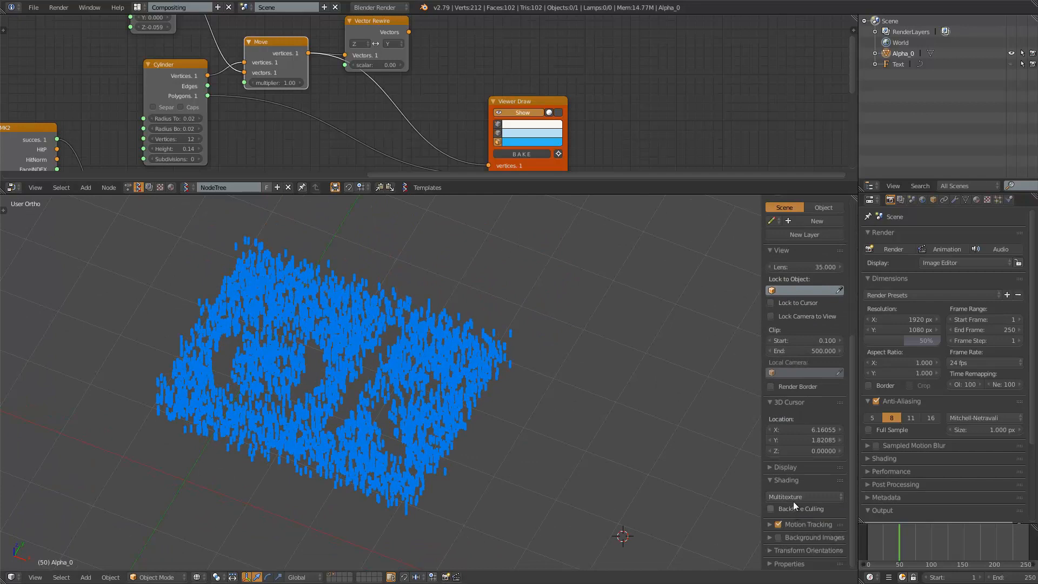
pyautogui.click(786, 467)
pyautogui.scroll(-5, 800, 497)
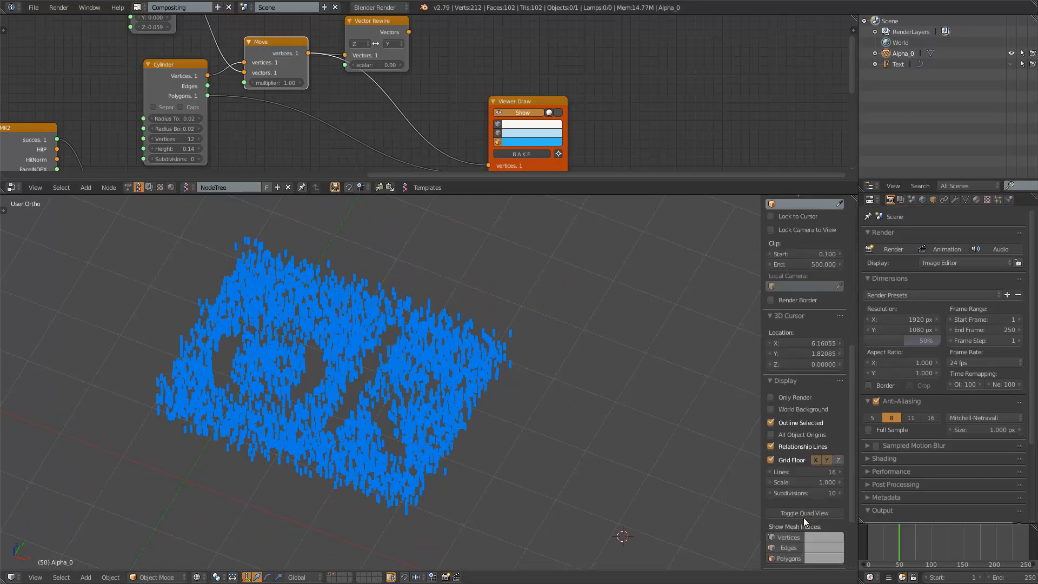
pyautogui.scroll(-2, 806, 503)
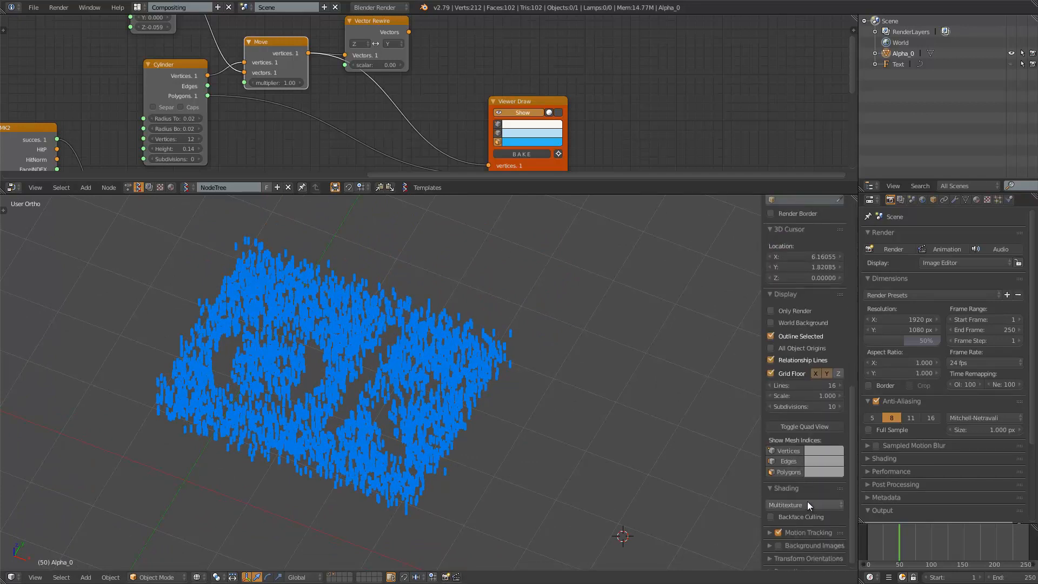
pyautogui.scroll(-1, 800, 424)
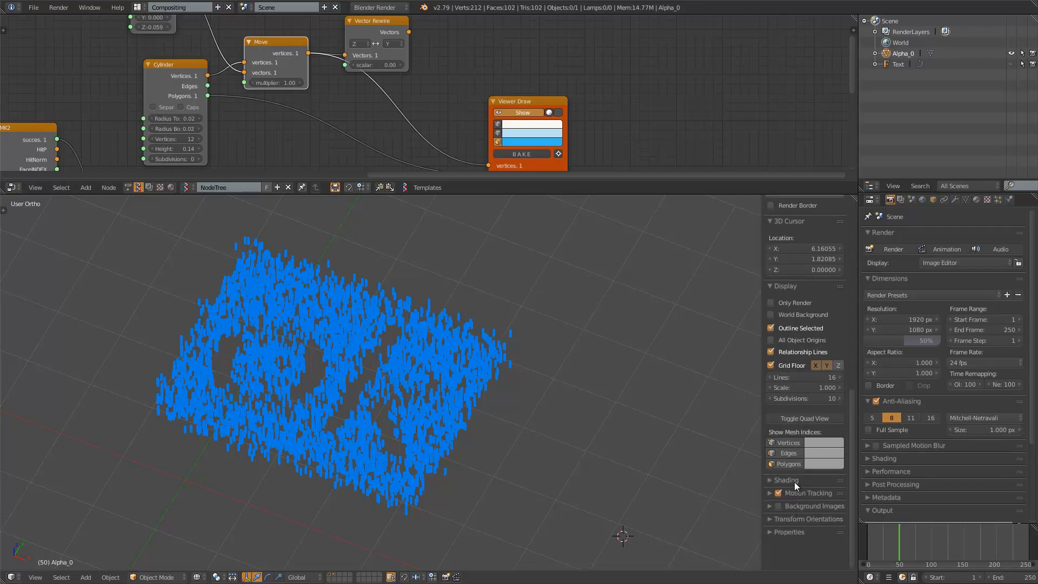
pyautogui.click(795, 496)
pyautogui.keyDown('shift'); pyautogui.moveTo(408, 404); pyautogui.dragTo(427, 407, button='middle'); pyautogui.keyUp('shift')
pyautogui.press('z')
pyautogui.scroll(-2, 806, 524)
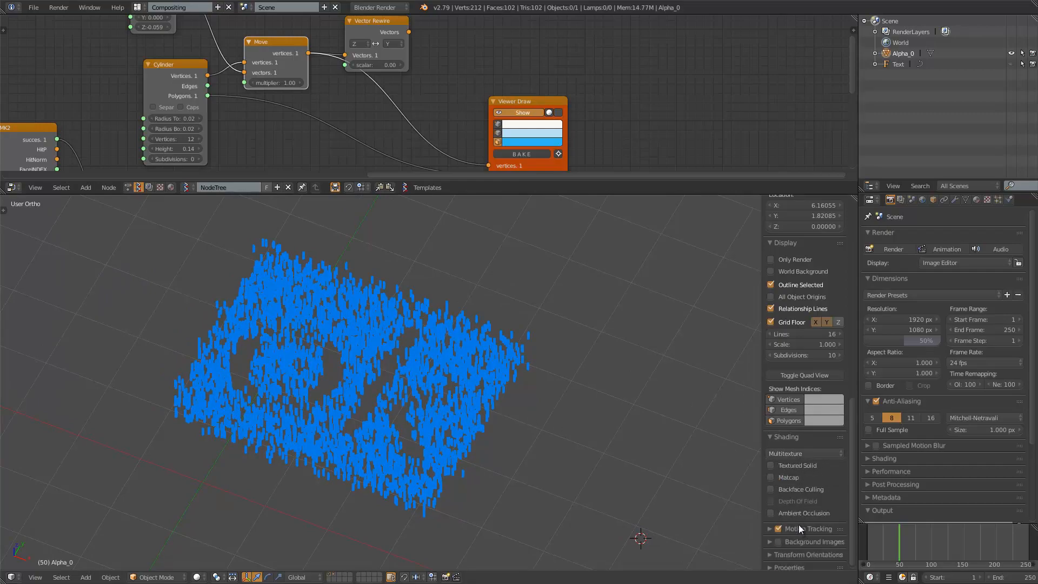
pyautogui.click(800, 512)
# Step: Connect the Vector Rewire output to the vertices input of the Viewer Draw that shows the cylinders
pyautogui.scroll(5, 551, 438)
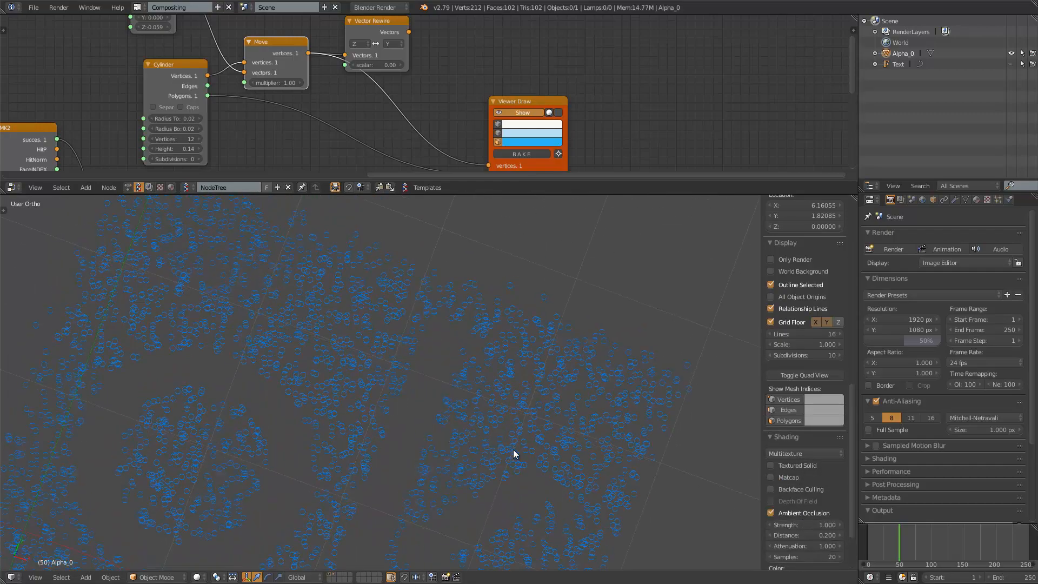
pyautogui.scroll(-5, 534, 449)
pyautogui.moveTo(528, 450); pyautogui.dragTo(505, 407, button='middle')
pyautogui.scroll(-3, 349, 64)
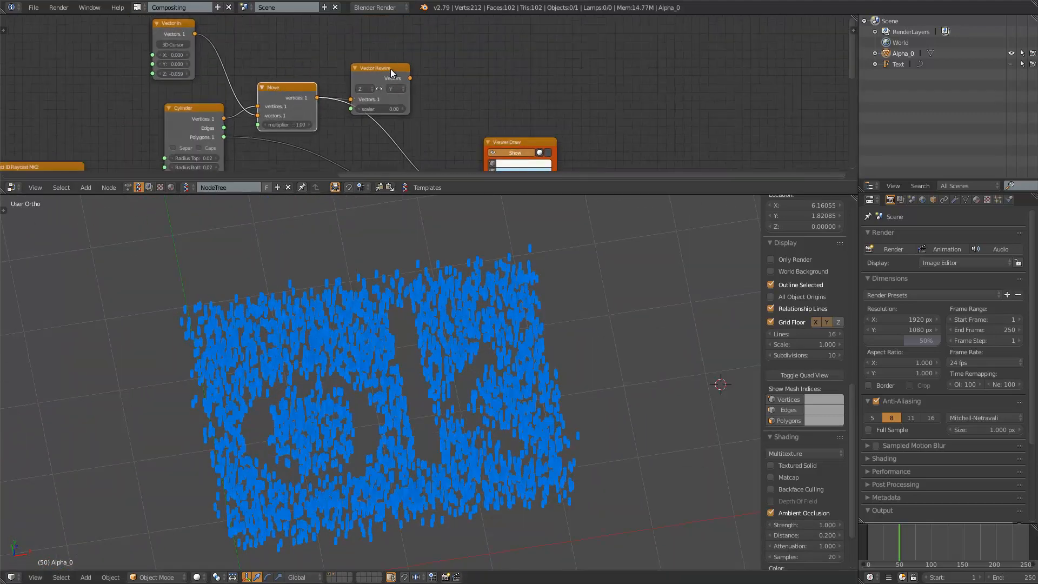
pyautogui.scroll(-1, 425, 76)
pyautogui.scroll(-2, 416, 65)
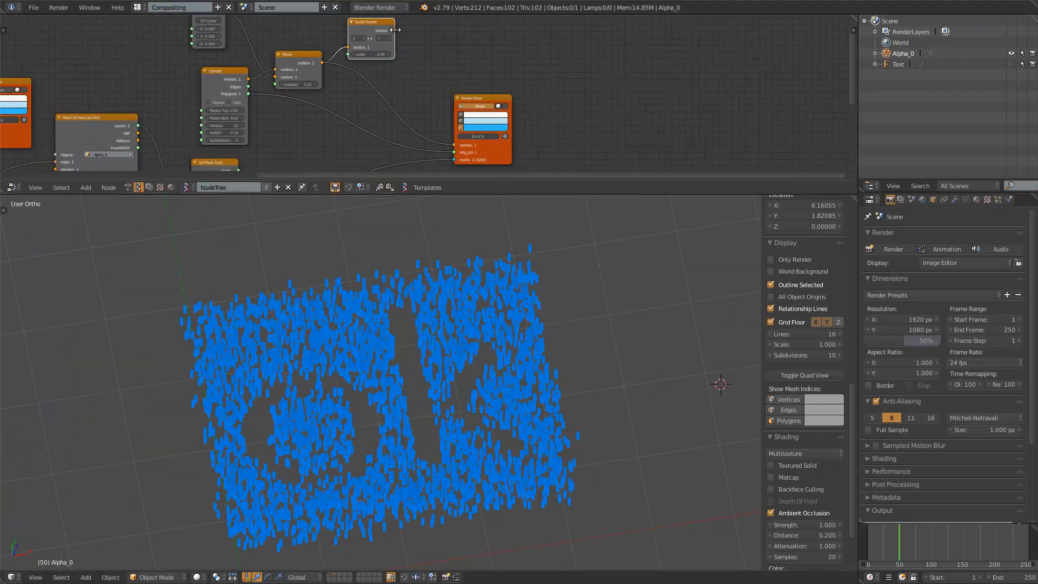
pyautogui.moveTo(395, 31)
pyautogui.mouseDown()
pyautogui.moveTo(449, 34)
pyautogui.moveTo(411, 40)
pyautogui.moveTo(461, 145)
pyautogui.mouseUp()
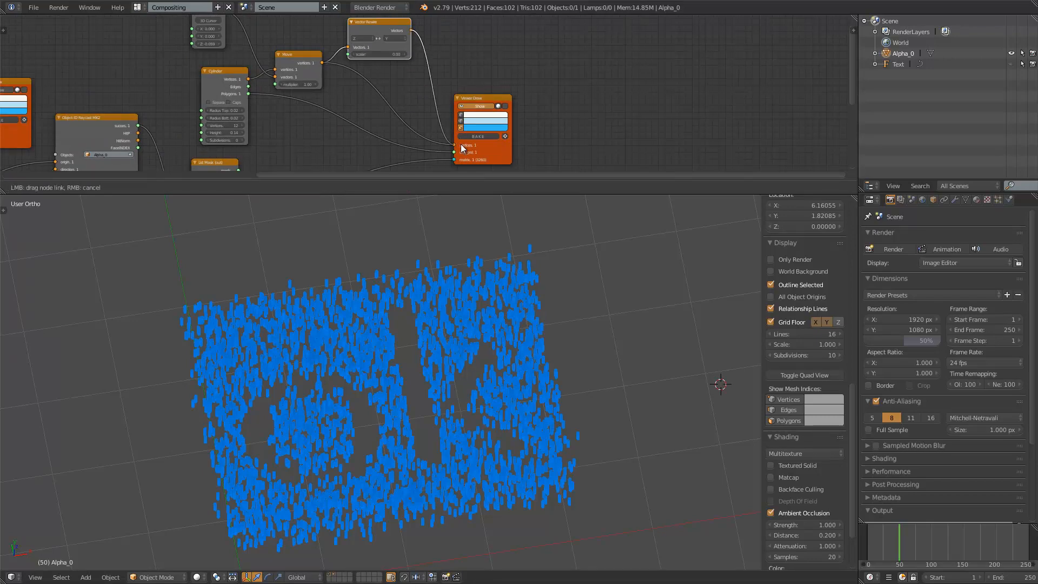
# Step: Examine the cylinders around the letters in the 3D viewport from several angles and distances
pyautogui.moveTo(428, 344); pyautogui.dragTo(403, 362)
pyautogui.scroll(6, 392, 346)
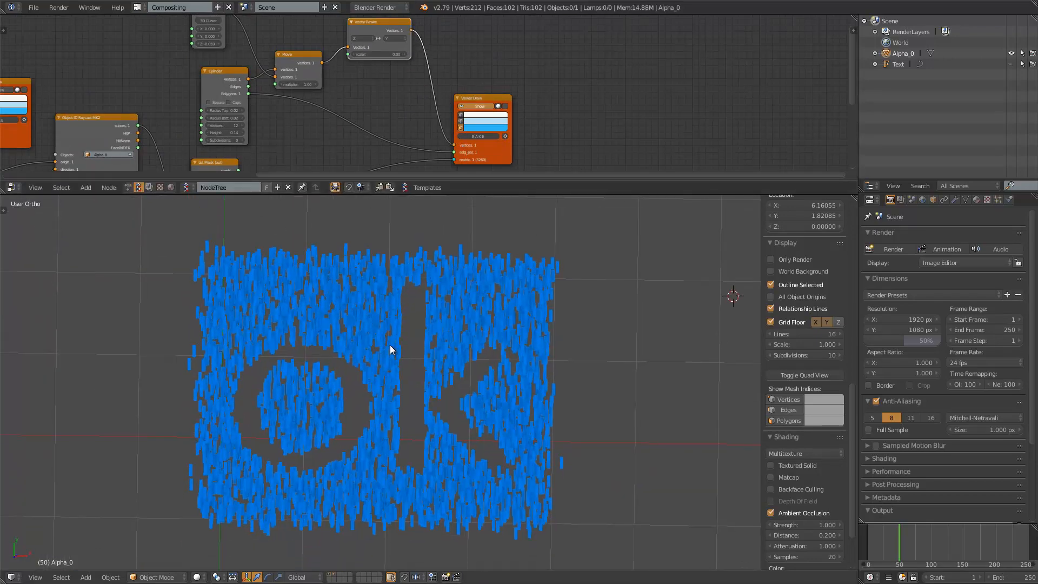
pyautogui.scroll(-4, 388, 350)
pyautogui.moveTo(394, 325)
pyautogui.mouseDown(button='middle')
pyautogui.moveTo(401, 371)
pyautogui.moveTo(475, 348)
pyautogui.moveTo(541, 292)
pyautogui.moveTo(360, 317)
pyautogui.moveTo(417, 371)
pyautogui.mouseUp(button='middle')
pyautogui.scroll(5, 401, 371)
pyautogui.scroll(-2, 411, 391)
pyautogui.scroll(-3, 416, 366)
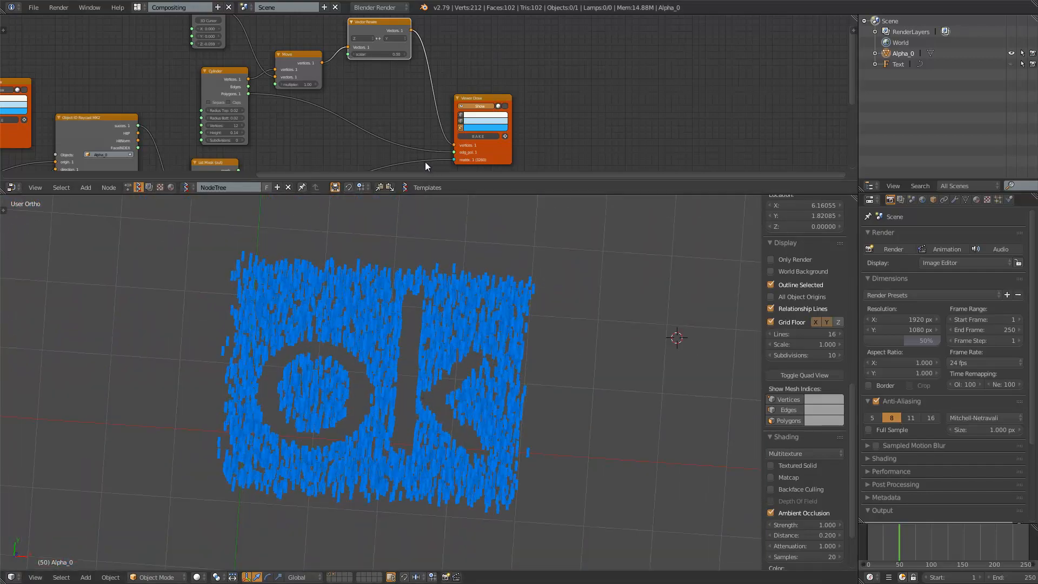
pyautogui.scroll(2, 411, 144)
pyautogui.moveTo(404, 141); pyautogui.dragTo(454, 126)
pyautogui.moveTo(436, 394)
pyautogui.mouseDown(button='middle')
pyautogui.moveTo(369, 400)
pyautogui.moveTo(403, 384)
pyautogui.moveTo(390, 413)
pyautogui.moveTo(489, 355)
pyautogui.moveTo(563, 366)
pyautogui.moveTo(443, 419)
pyautogui.moveTo(375, 388)
pyautogui.moveTo(394, 385)
pyautogui.moveTo(392, 405)
pyautogui.mouseUp(button='middle')
pyautogui.scroll(-2, 256, 141)
# Step: Set the randomize value of the Vector P Field node to 0
pyautogui.moveTo(256, 141); pyautogui.dragTo(523, 124, button='middle')
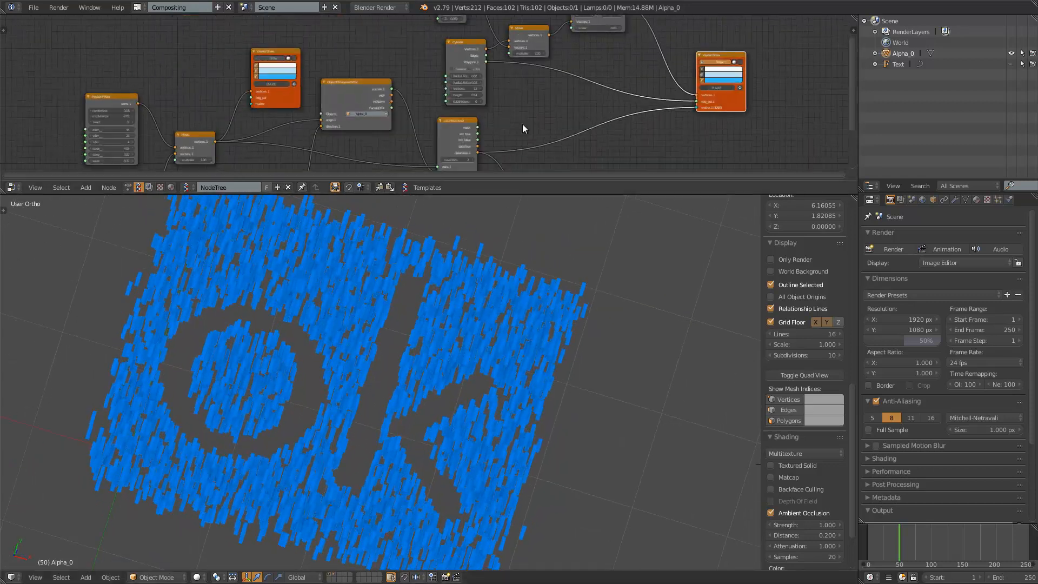
pyautogui.moveTo(199, 122); pyautogui.dragTo(330, 88, button='middle')
pyautogui.scroll(3, 330, 88)
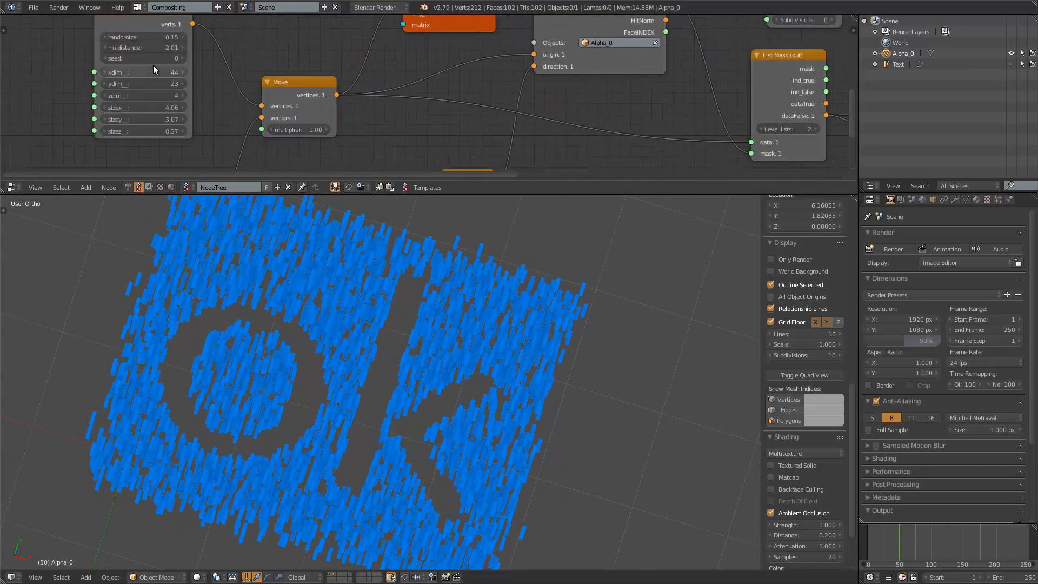
pyautogui.click(151, 37)
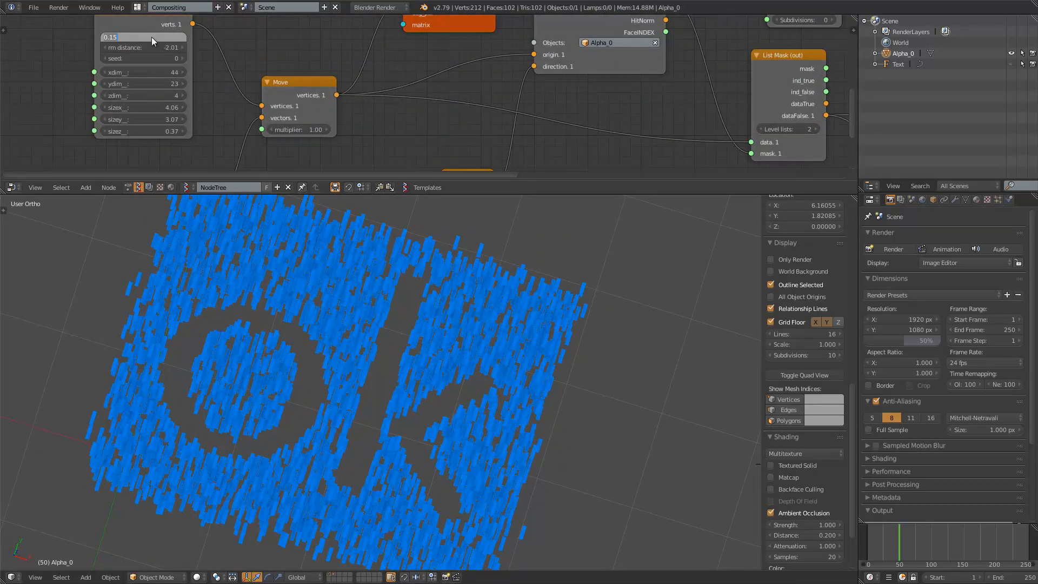
pyautogui.write('0')
pyautogui.press('Return')
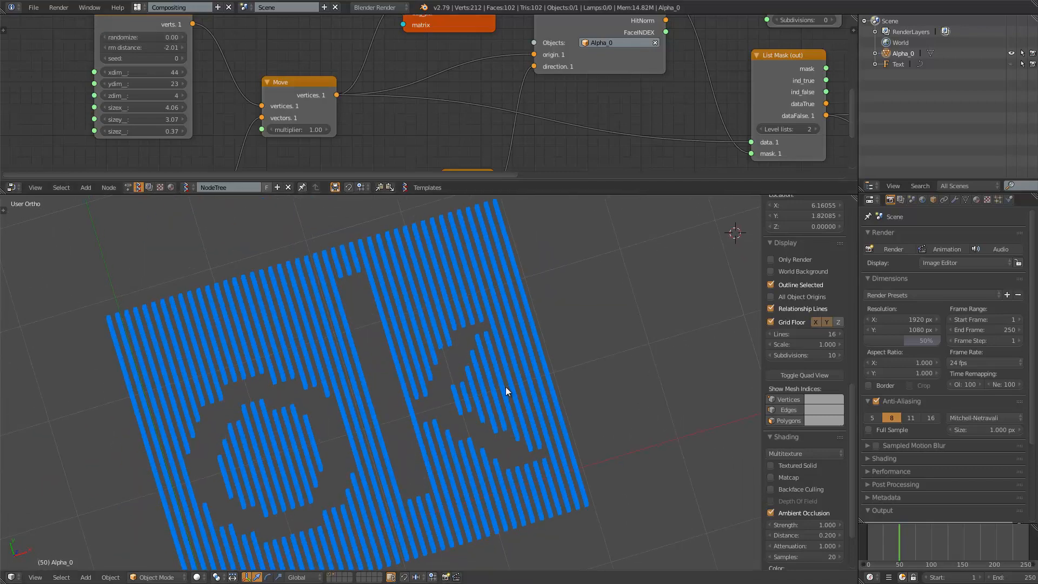
# Step: Try a zdim of 1 on the Vector P Field, and bring it back to 4
pyautogui.scroll(3, 434, 386)
pyautogui.moveTo(433, 386)
pyautogui.mouseDown(button='middle')
pyautogui.moveTo(420, 415)
pyautogui.moveTo(428, 361)
pyautogui.moveTo(439, 429)
pyautogui.moveTo(446, 382)
pyautogui.moveTo(420, 398)
pyautogui.moveTo(366, 393)
pyautogui.moveTo(407, 374)
pyautogui.moveTo(429, 387)
pyautogui.moveTo(445, 378)
pyautogui.mouseUp(button='middle')
pyautogui.scroll(-3, 443, 424)
pyautogui.scroll(-4, 366, 392)
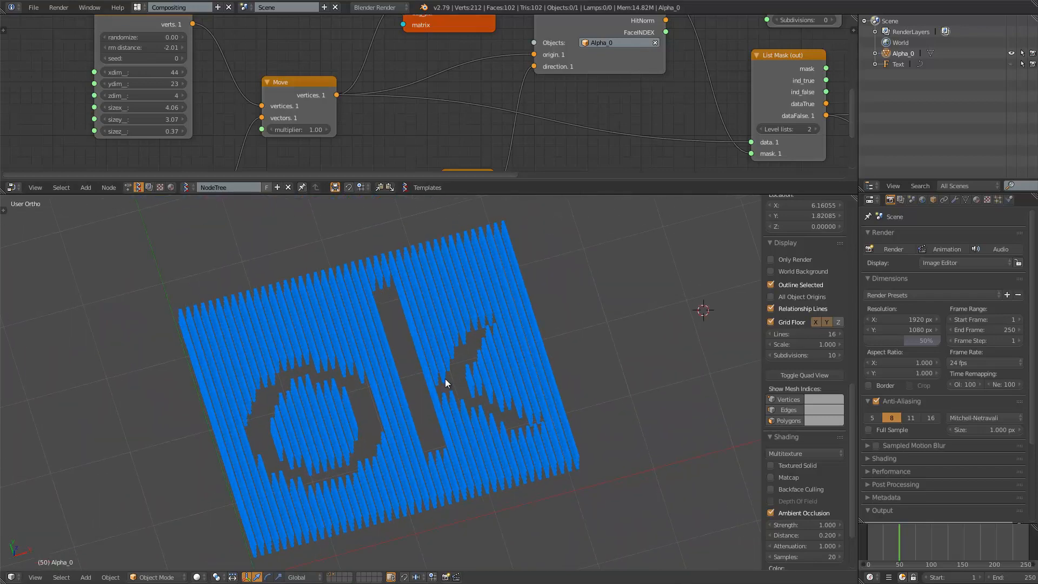
pyautogui.click(108, 92)
pyautogui.click(109, 93)
pyautogui.click(109, 93)
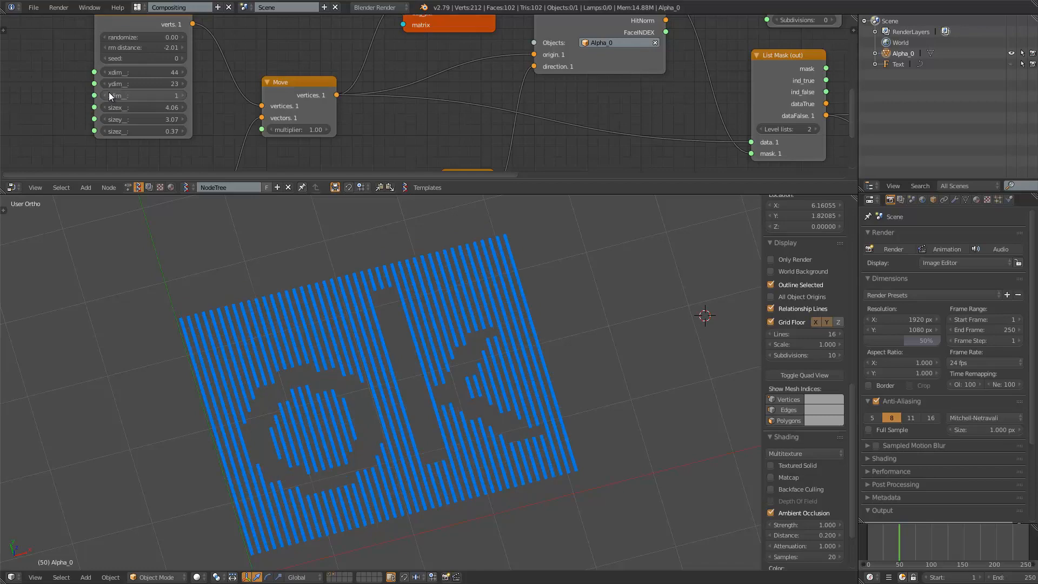
pyautogui.scroll(6, 427, 473)
pyautogui.moveTo(434, 406); pyautogui.dragTo(385, 379, button='middle')
pyautogui.click(183, 96)
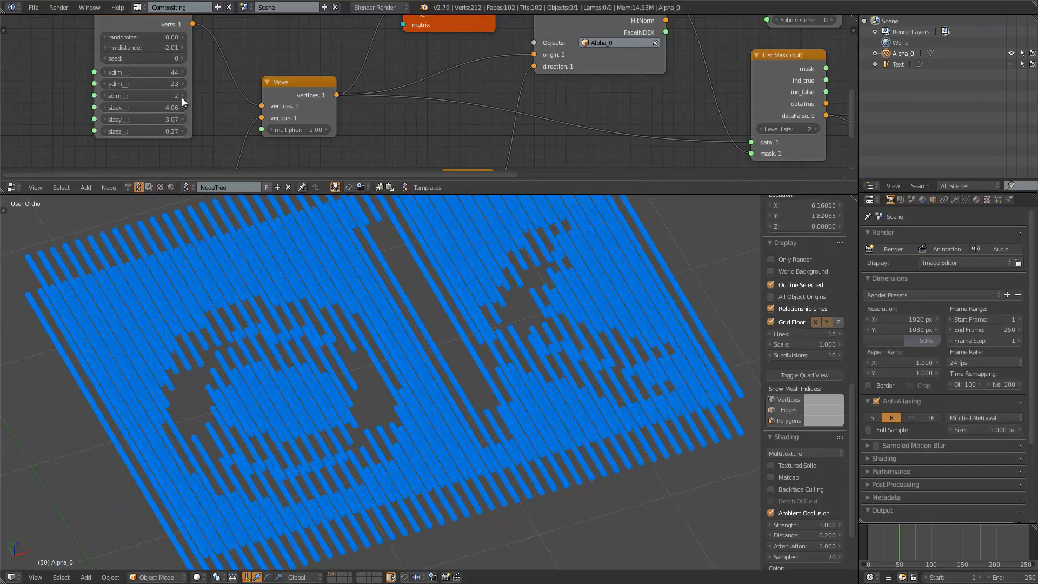
pyautogui.click(182, 97)
pyautogui.click(183, 97)
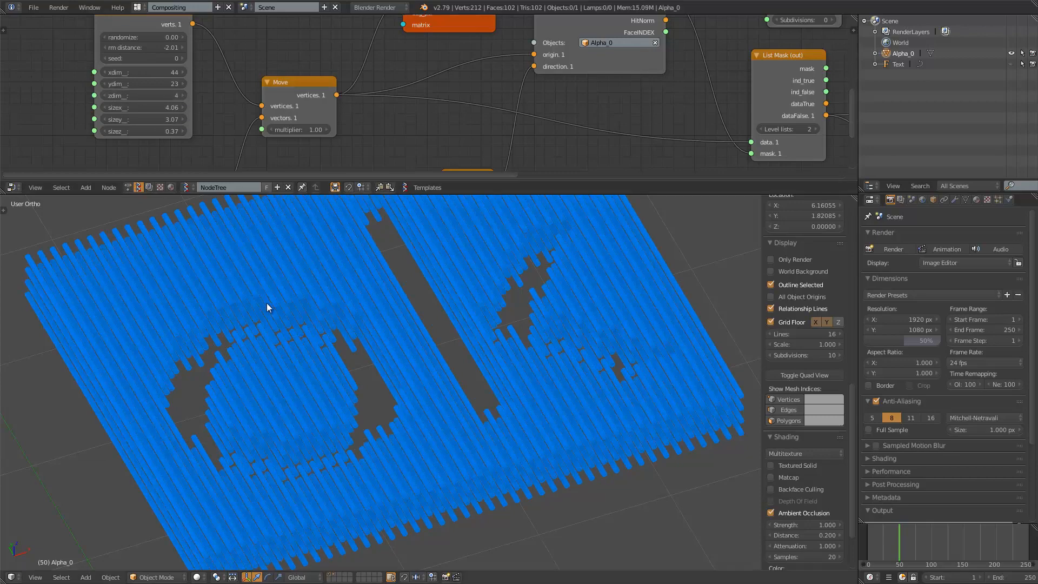
# Step: Set the sizez of the Vector P Field to 0.1
pyautogui.moveTo(268, 308); pyautogui.dragTo(315, 297, button='middle')
pyautogui.click(166, 130)
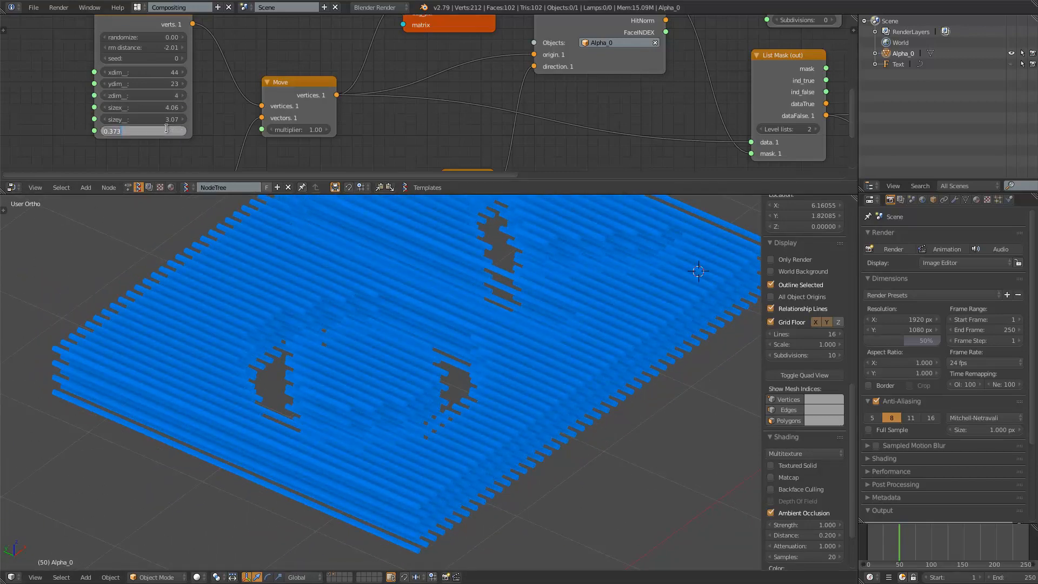
pyautogui.write('0.1')
pyautogui.press('Return')
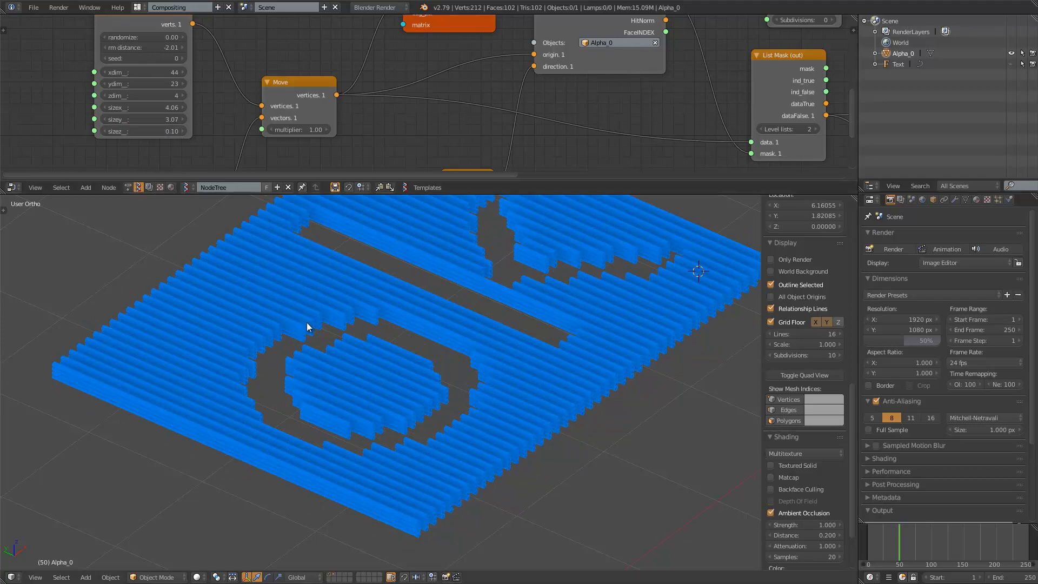
# Step: Raise the Vector P Field's zdim to 5 and slightly increase its sizez
pyautogui.moveTo(309, 327); pyautogui.dragTo(335, 379, button='middle')
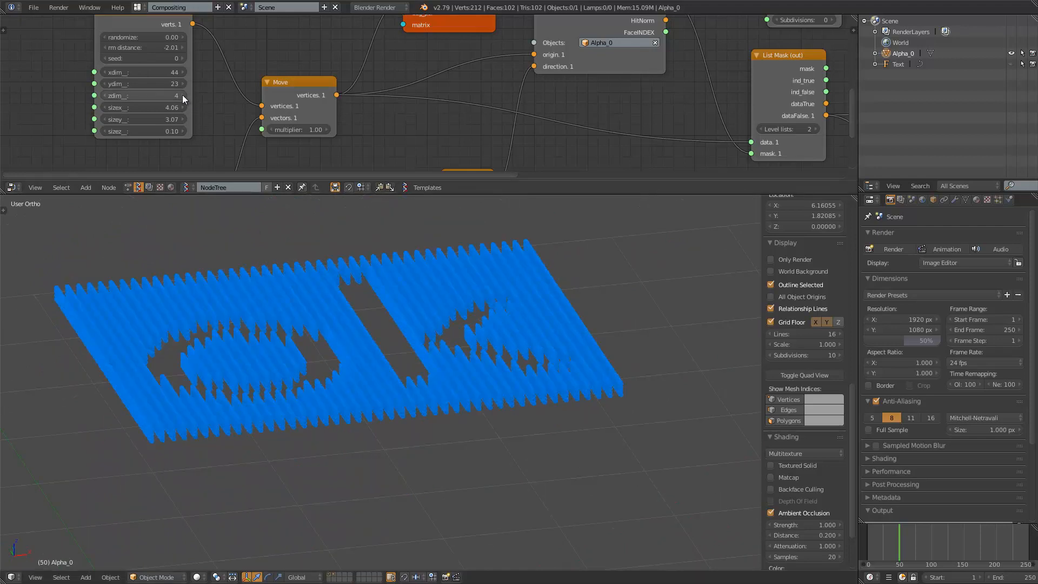
pyautogui.click(183, 130)
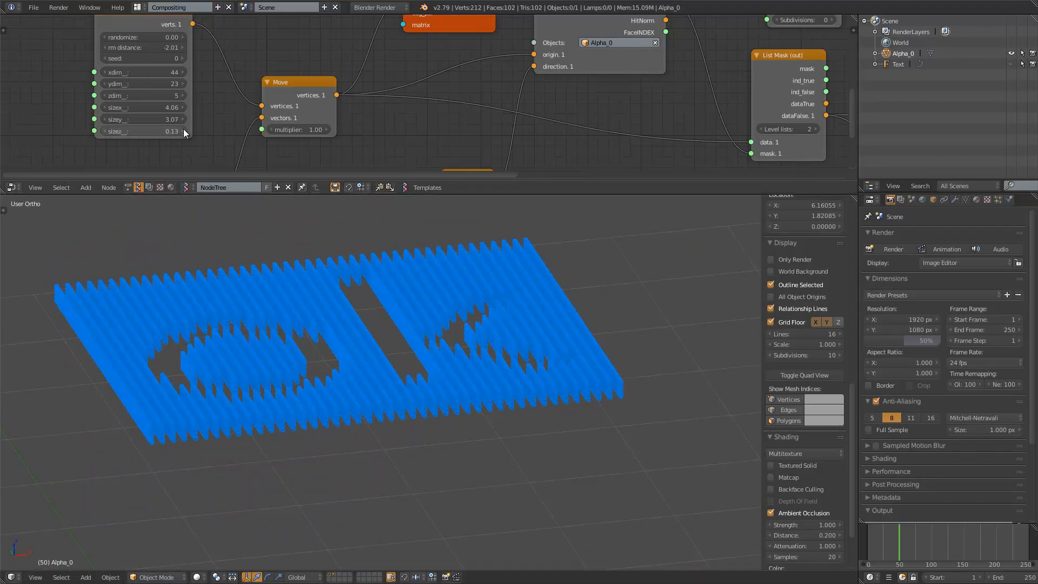
pyautogui.click(183, 129)
pyautogui.click(183, 130)
# Step: Enlarge the node editor area so the whole Sverchok node tree fits in it
pyautogui.moveTo(303, 346); pyautogui.dragTo(417, 382, button='middle')
pyautogui.scroll(-7, 421, 96)
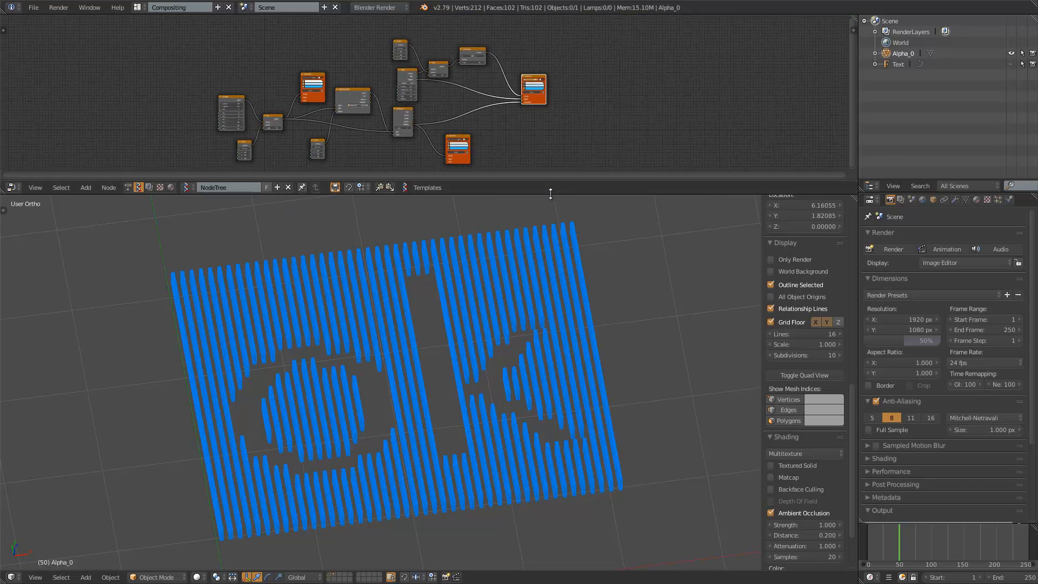
pyautogui.moveTo(550, 196); pyautogui.dragTo(550, 252)
pyautogui.scroll(3, 425, 130)
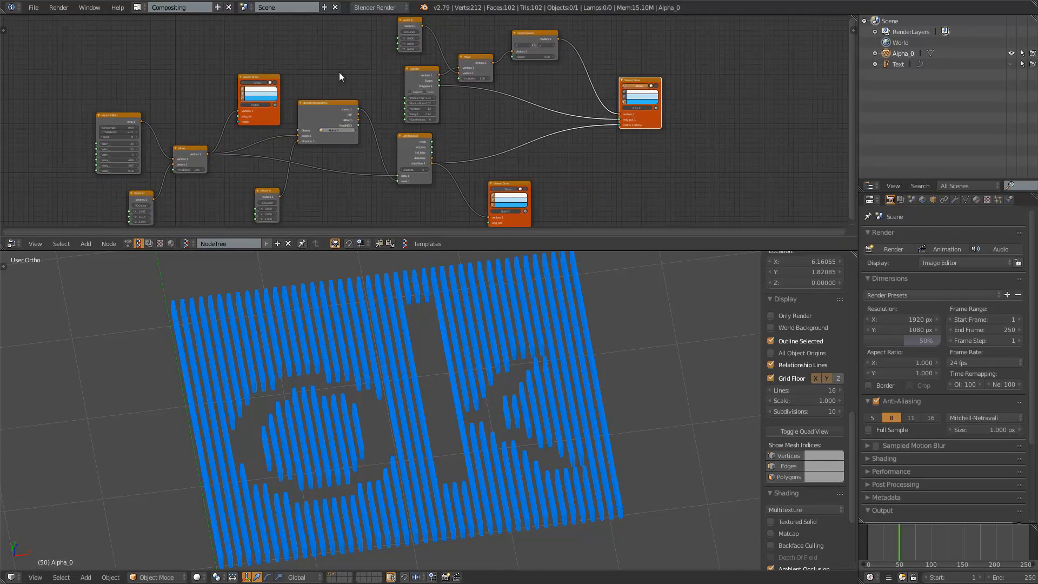
pyautogui.moveTo(435, 125); pyautogui.dragTo(436, 122, button='middle')
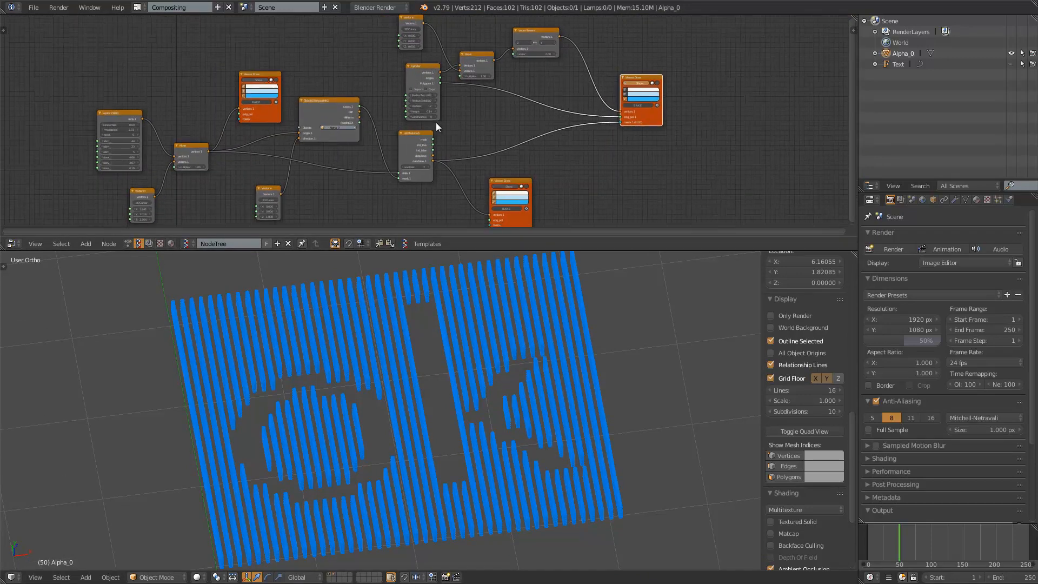
# Step: Select the original Text object in the scene hierarchy
pyautogui.click(897, 65)
pyautogui.scroll(2, 741, 82)
pyautogui.moveTo(740, 83); pyautogui.dragTo(758, 113, button='middle')
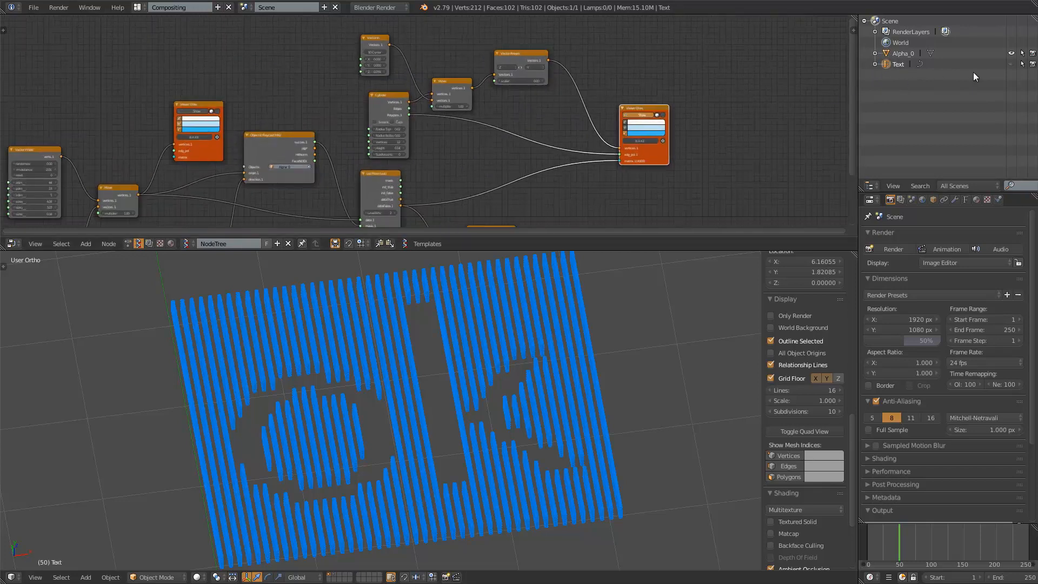
# Step: Examine the Object ID Raycast MK2 node and its links, and view the resulting cylinder layers from different angles
pyautogui.moveTo(345, 134); pyautogui.dragTo(425, 83, button='middle')
pyautogui.scroll(8, 439, 122)
pyautogui.scroll(1, 427, 89)
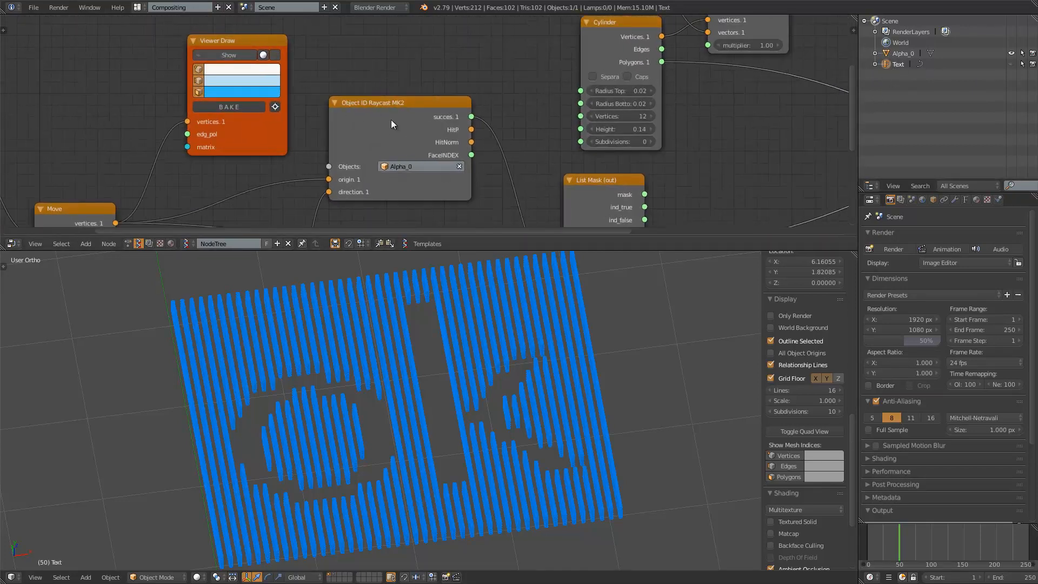
pyautogui.moveTo(391, 119); pyautogui.dragTo(383, 90, button='middle')
pyautogui.scroll(-1, 398, 103)
pyautogui.moveTo(449, 378); pyautogui.dragTo(580, 306, button='middle')
pyautogui.scroll(3, 575, 342)
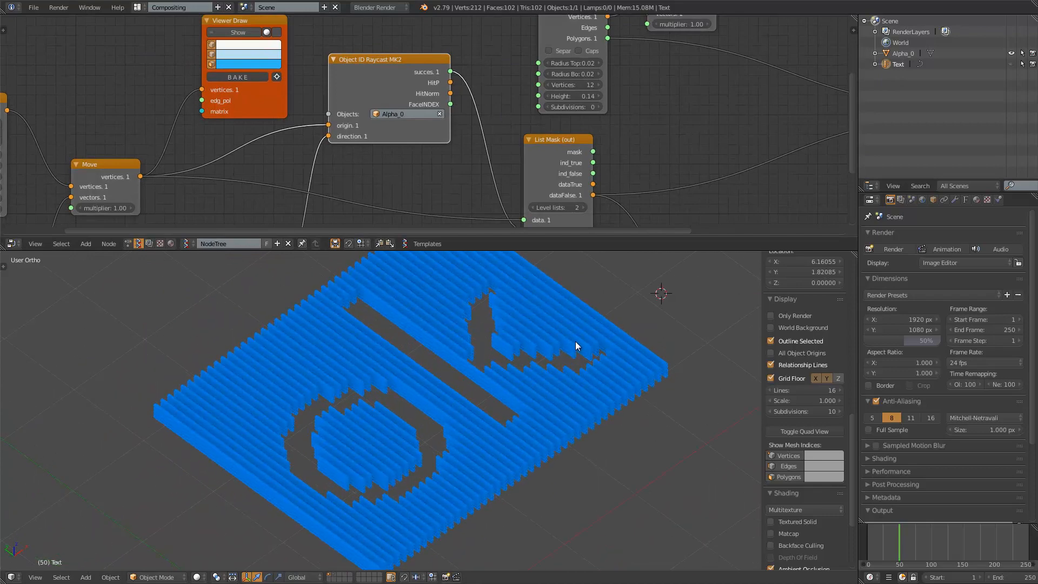
pyautogui.moveTo(575, 341); pyautogui.dragTo(520, 368, button='middle')
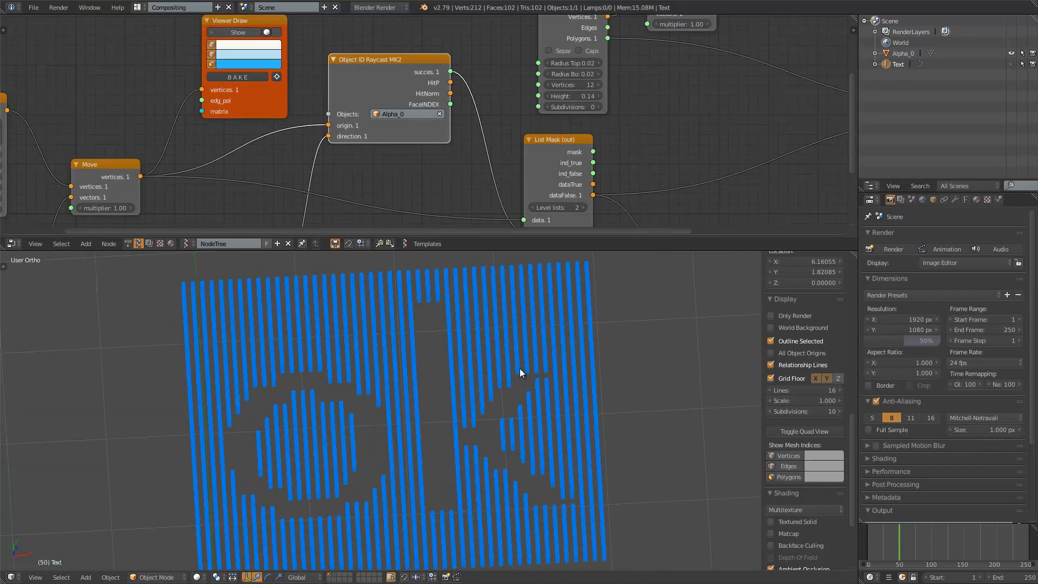